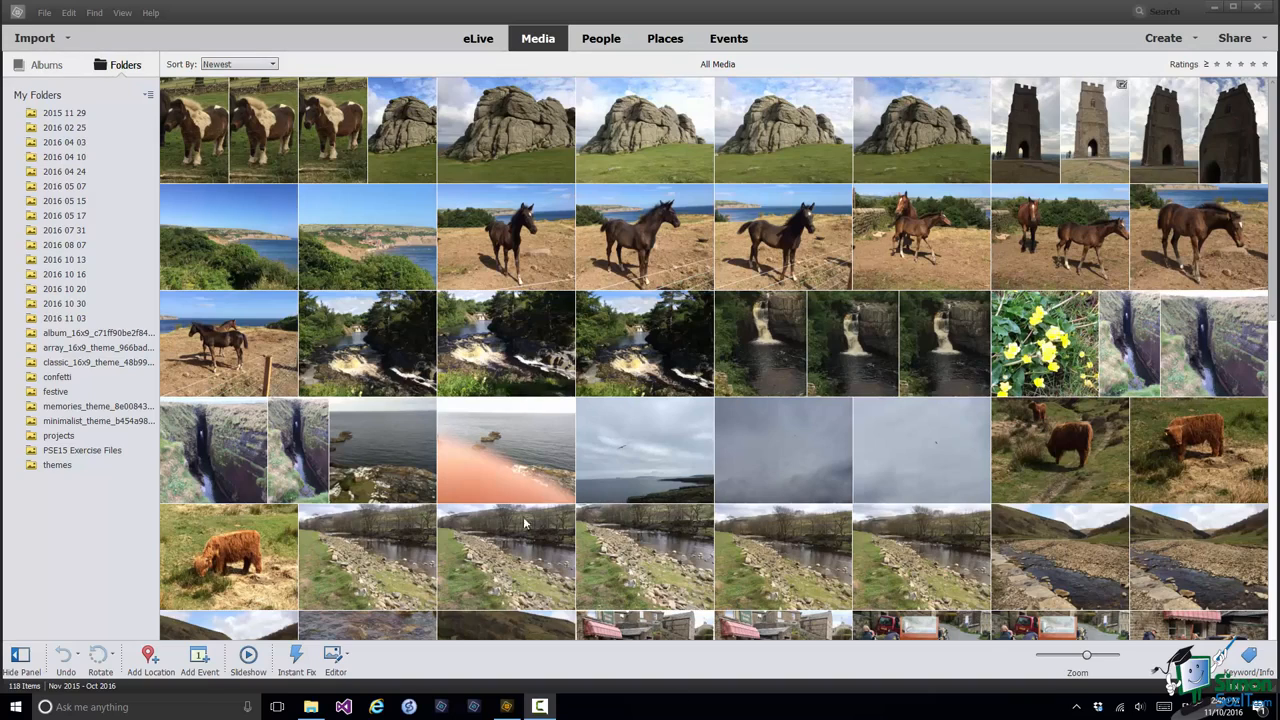
Turn on details for the media thumbnails and view the 2016 05 15 folder before returning to all media
left_click(122, 13)
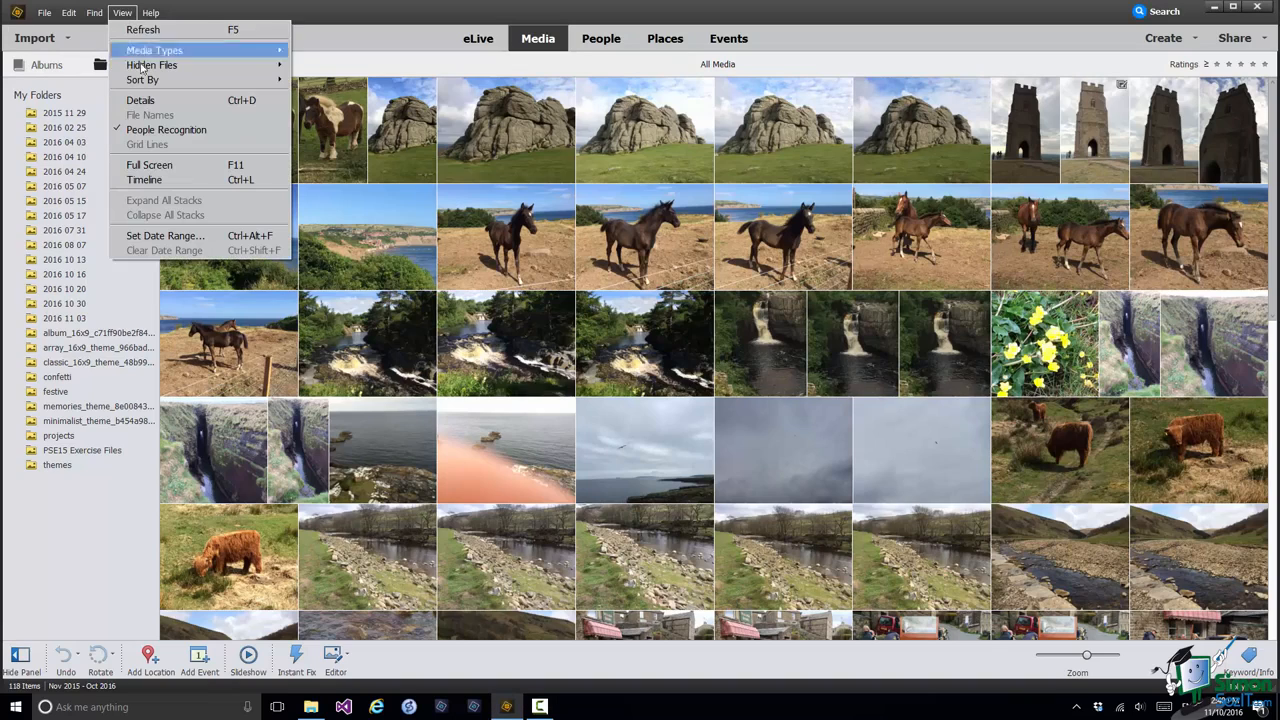
left_click(147, 101)
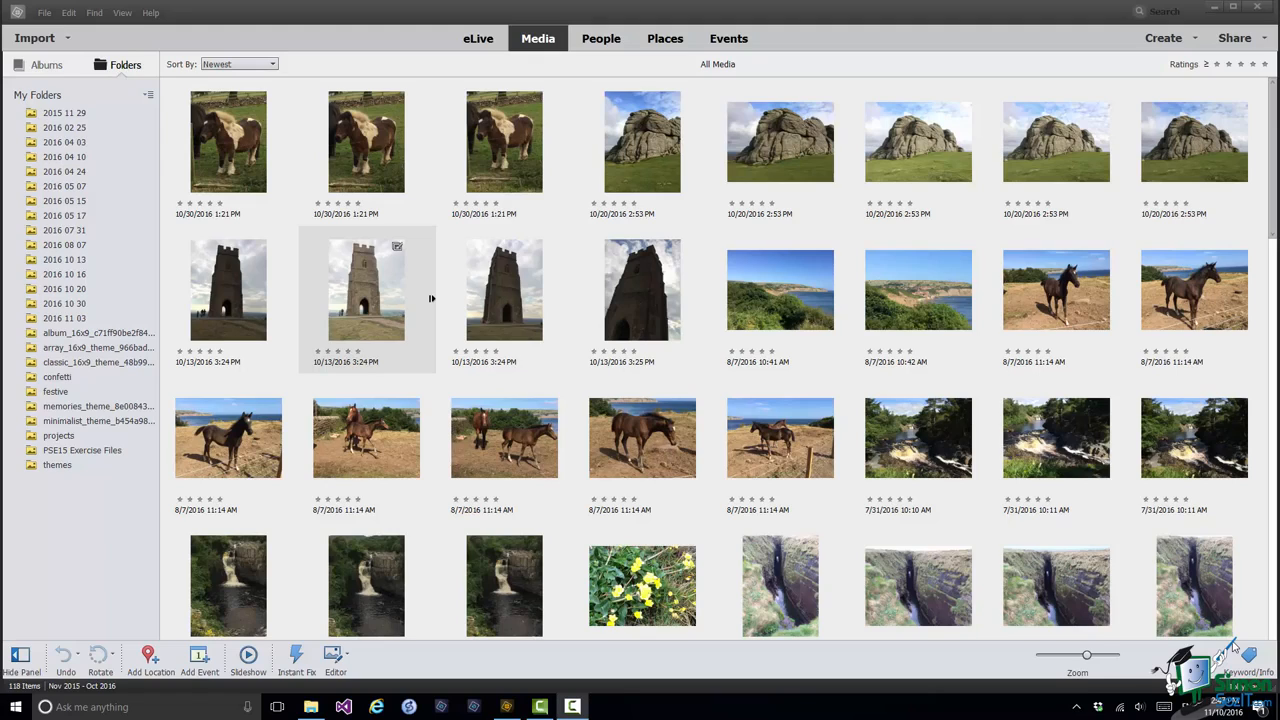
left_click(60, 201)
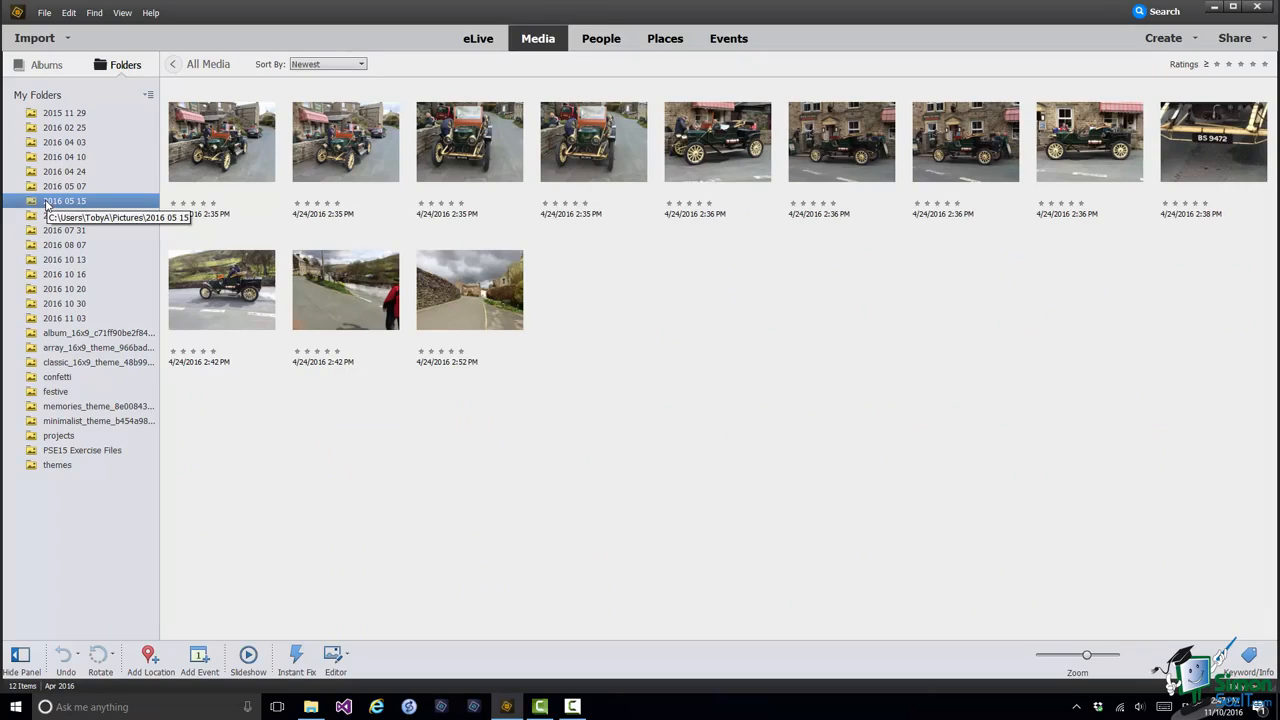
left_click(208, 65)
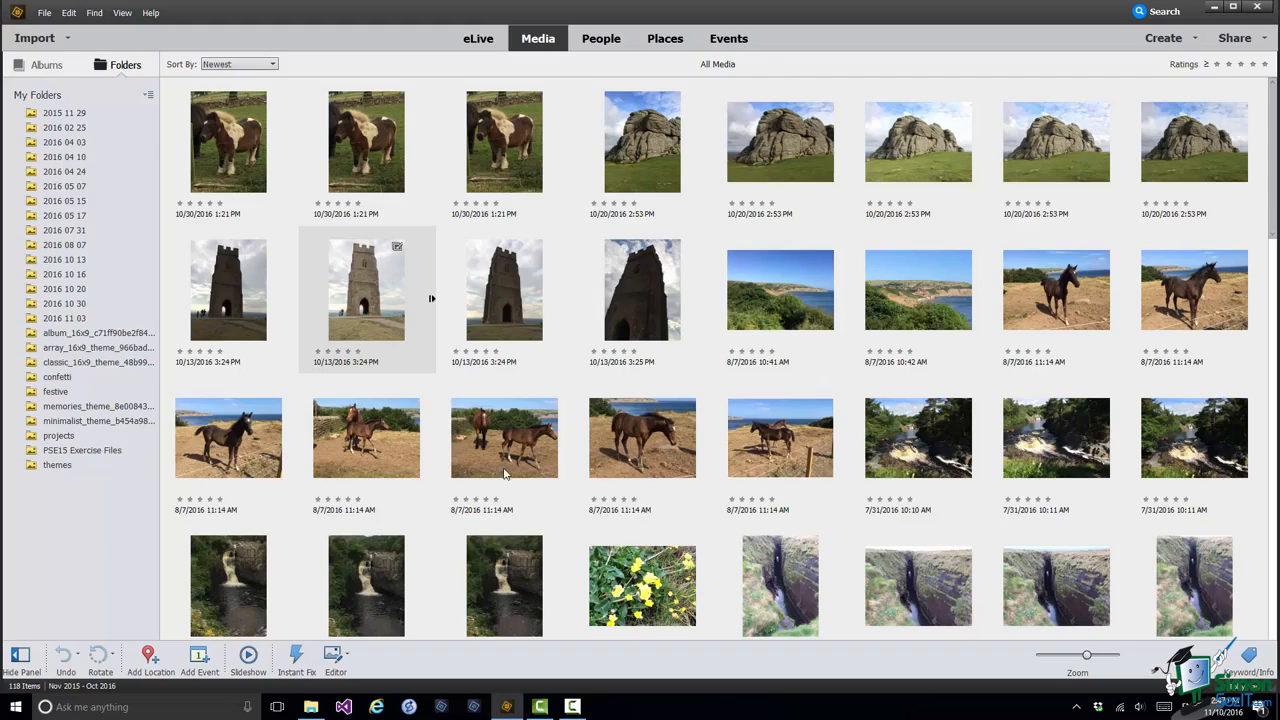
Rate the version-set tower photo and the first horse photo in the third row 4 stars, and the third rock photo 5 stars
left_click(347, 352)
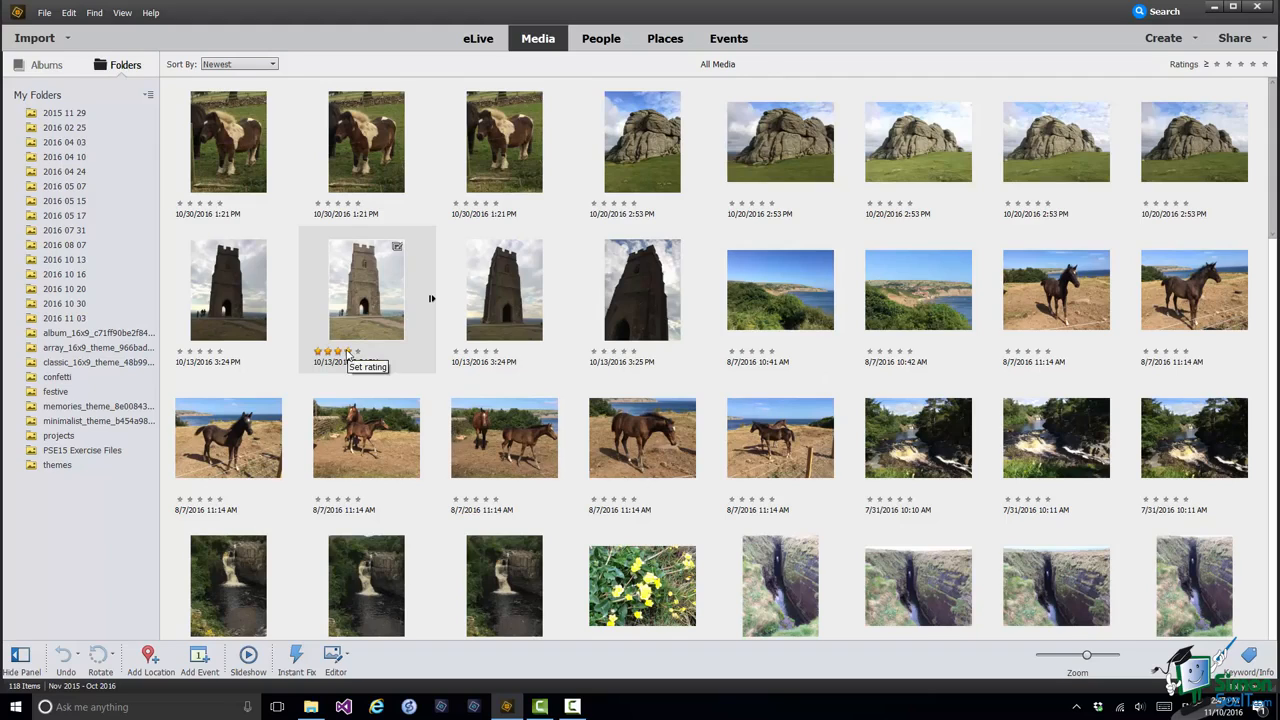
left_click(347, 353)
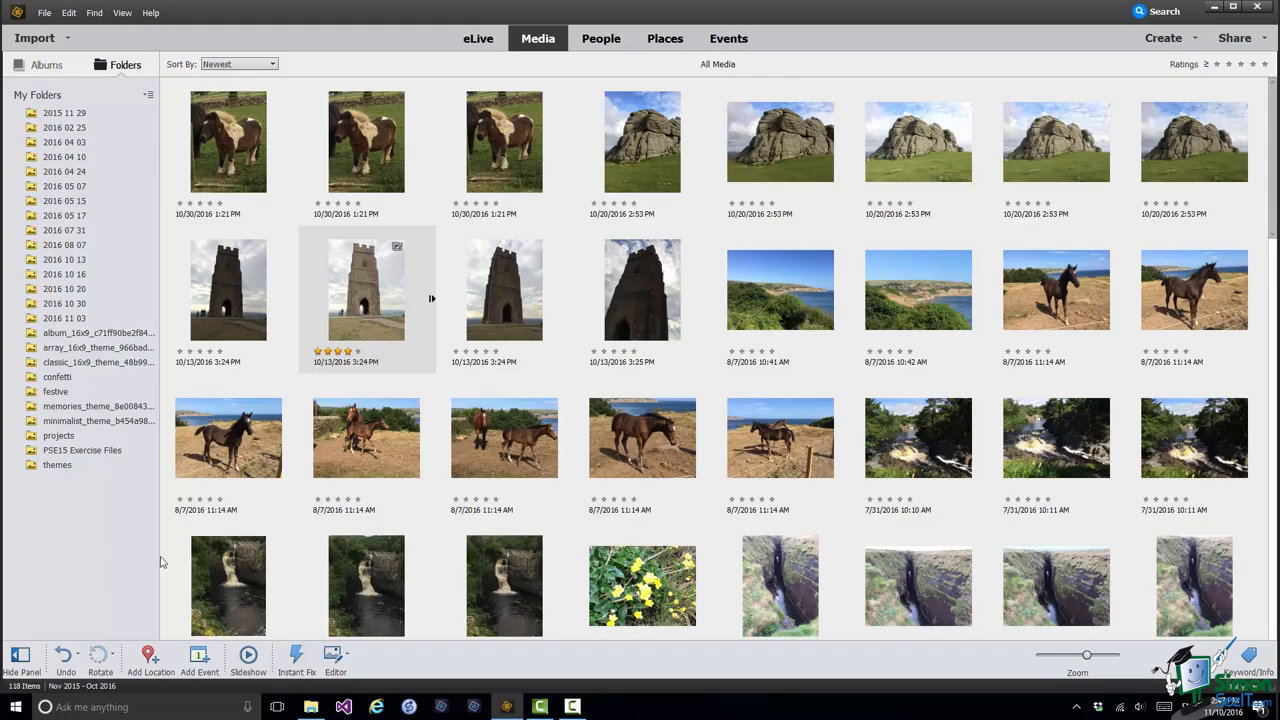
left_click(210, 500)
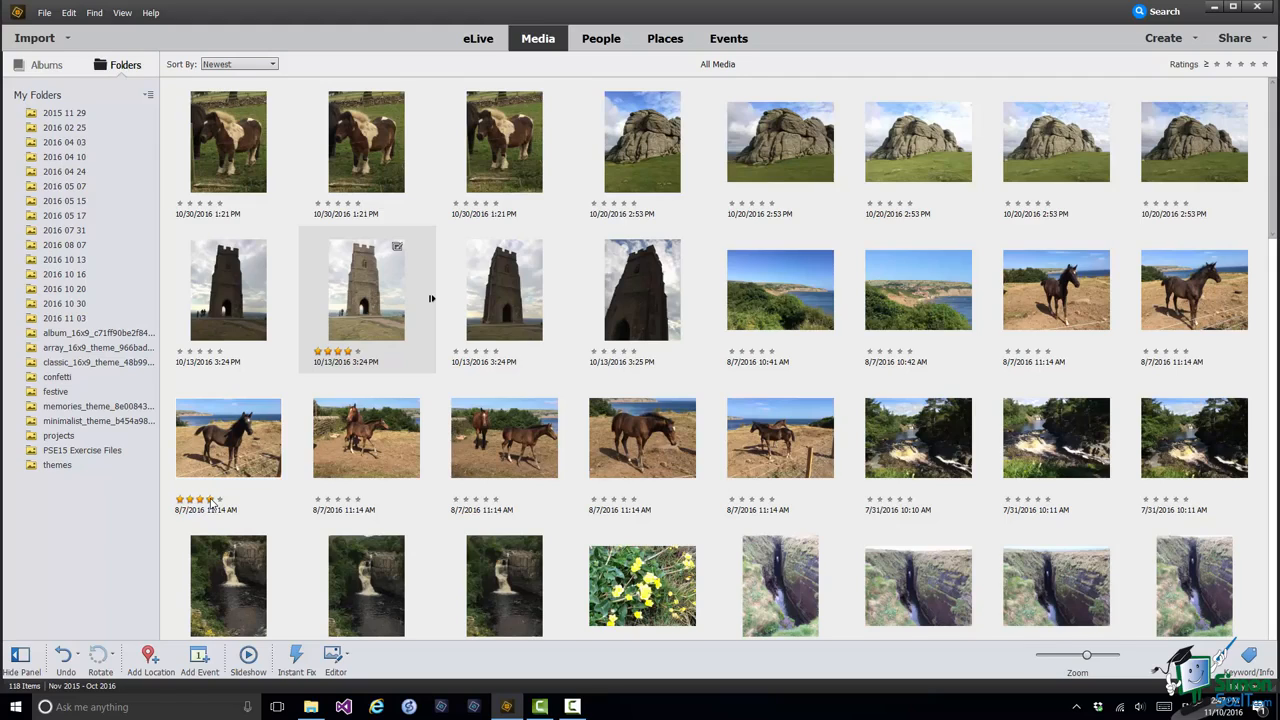
left_click(908, 203)
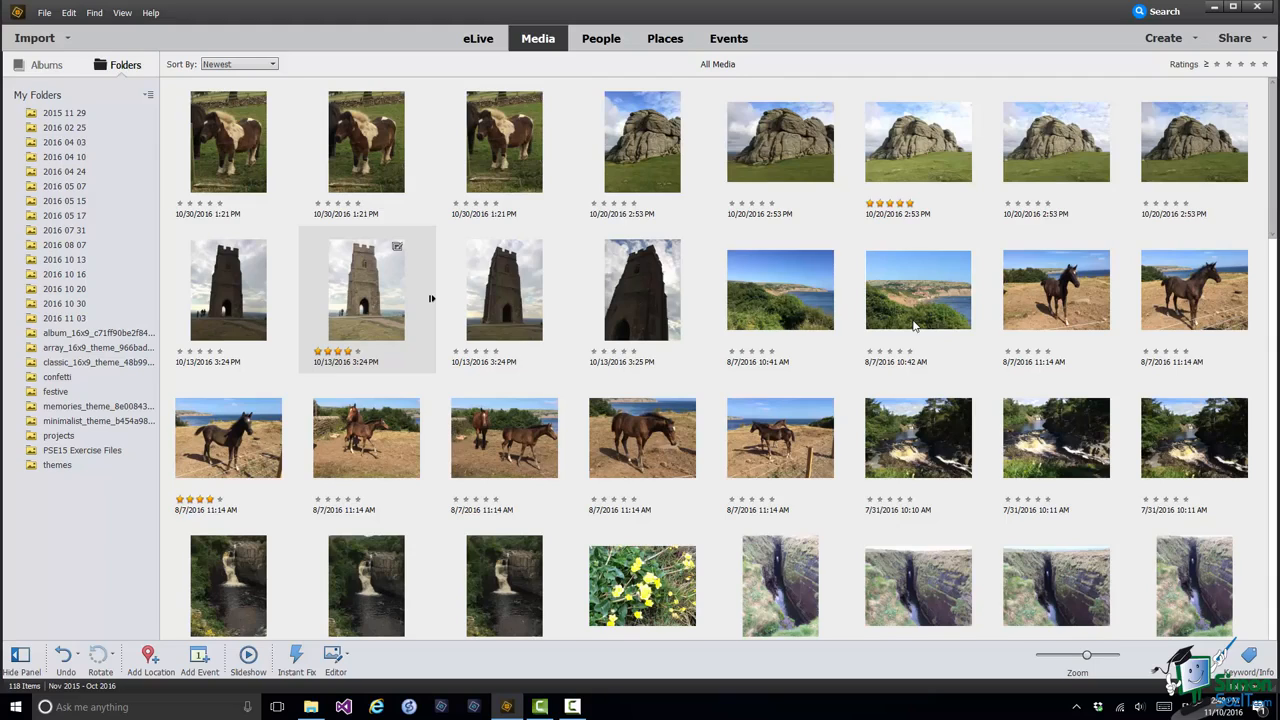
Filter the media to ratings of at least 4 stars and of 5 stars, and clear the star rating filter
left_click(1253, 66)
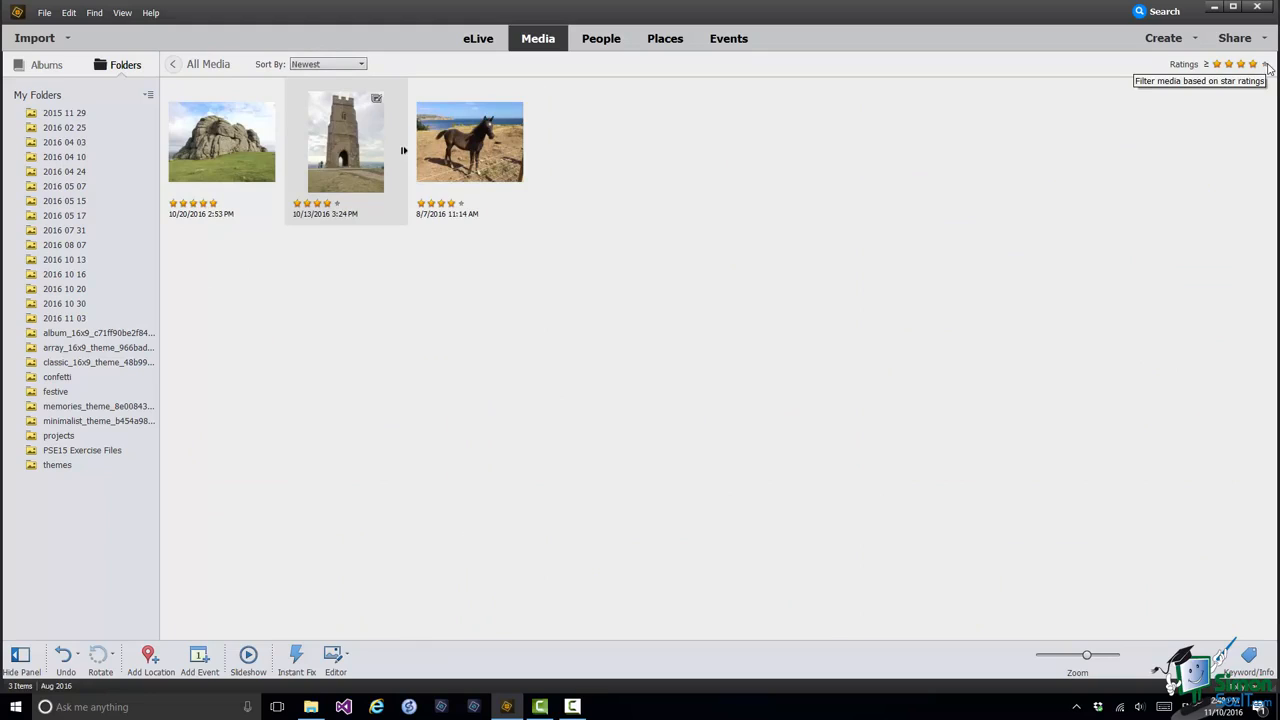
left_click(1265, 65)
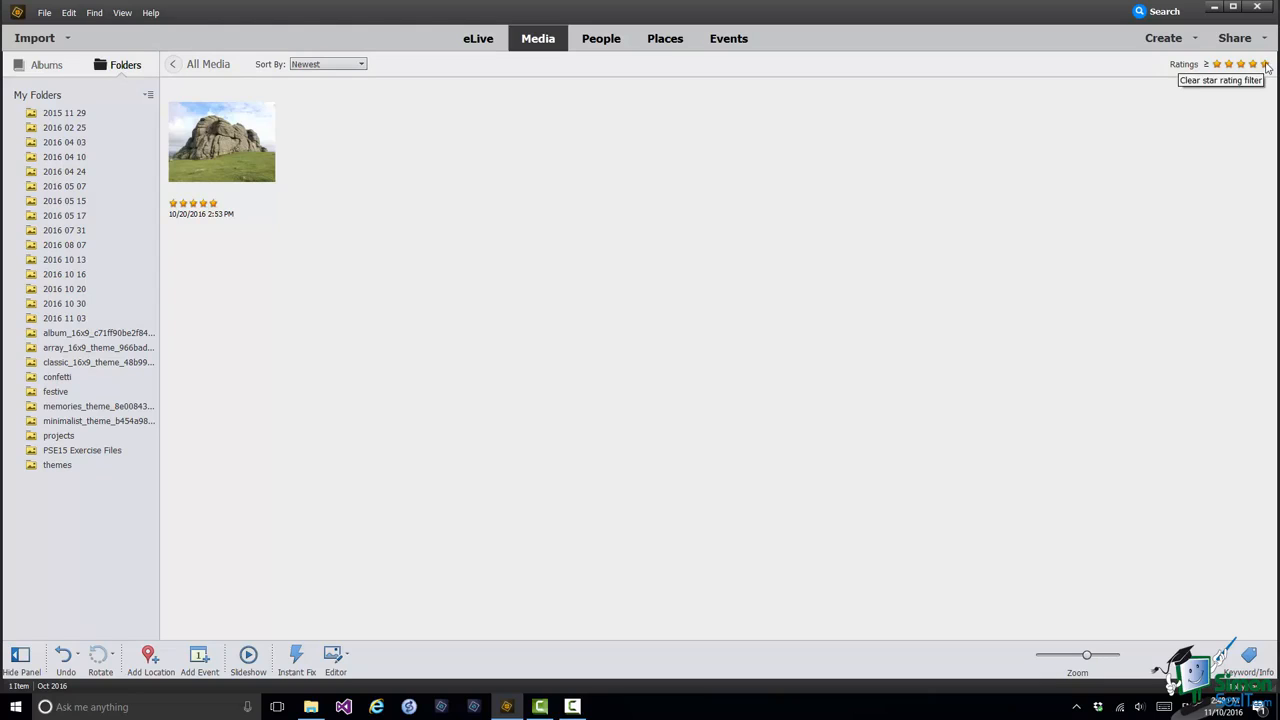
left_click(1265, 64)
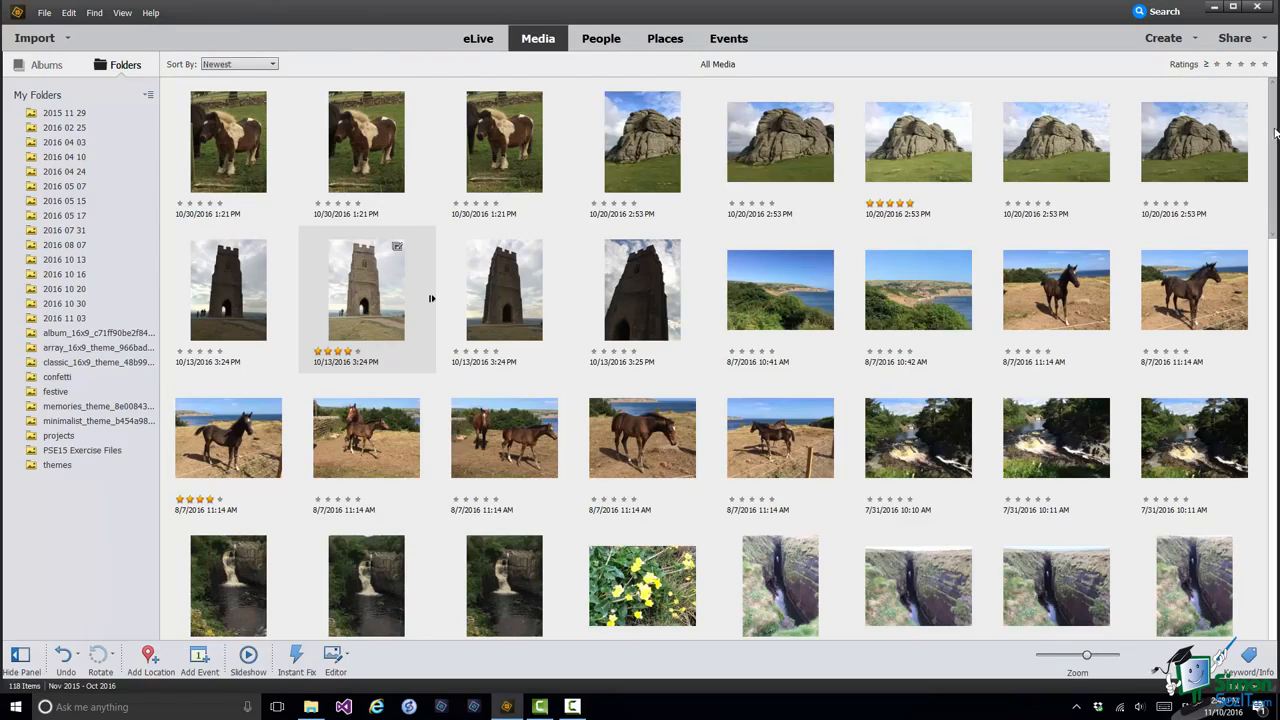
Show only media dated from June 1, 2016 to October 31, 2016, and clear that date range
left_click(121, 13)
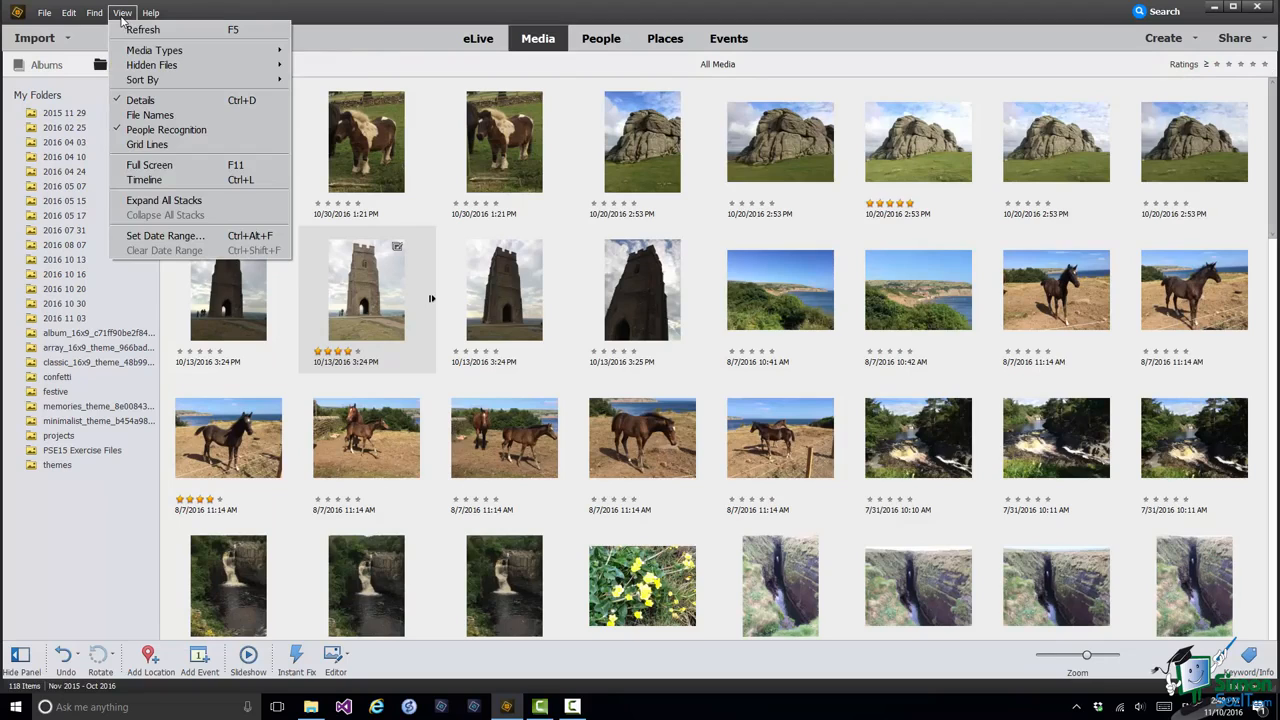
left_click(152, 237)
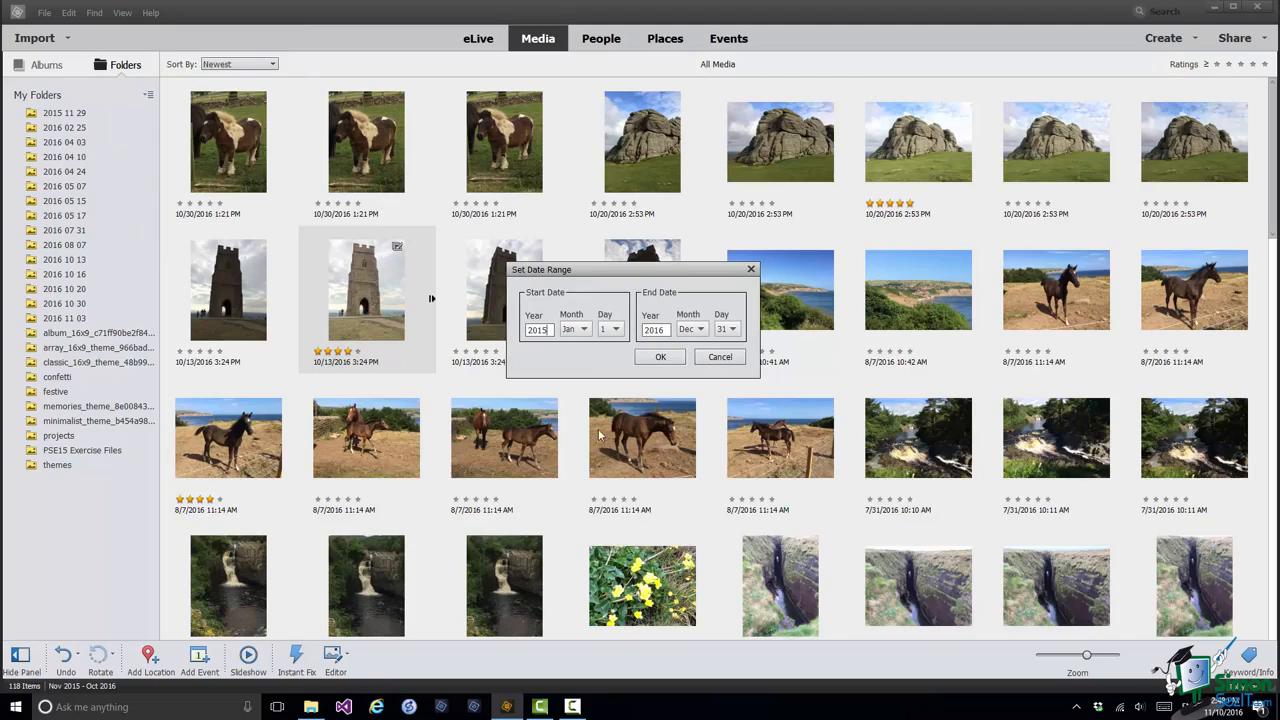
key("BackSpace")
type("6")
left_click(583, 332)
left_click(576, 402)
left_click(700, 331)
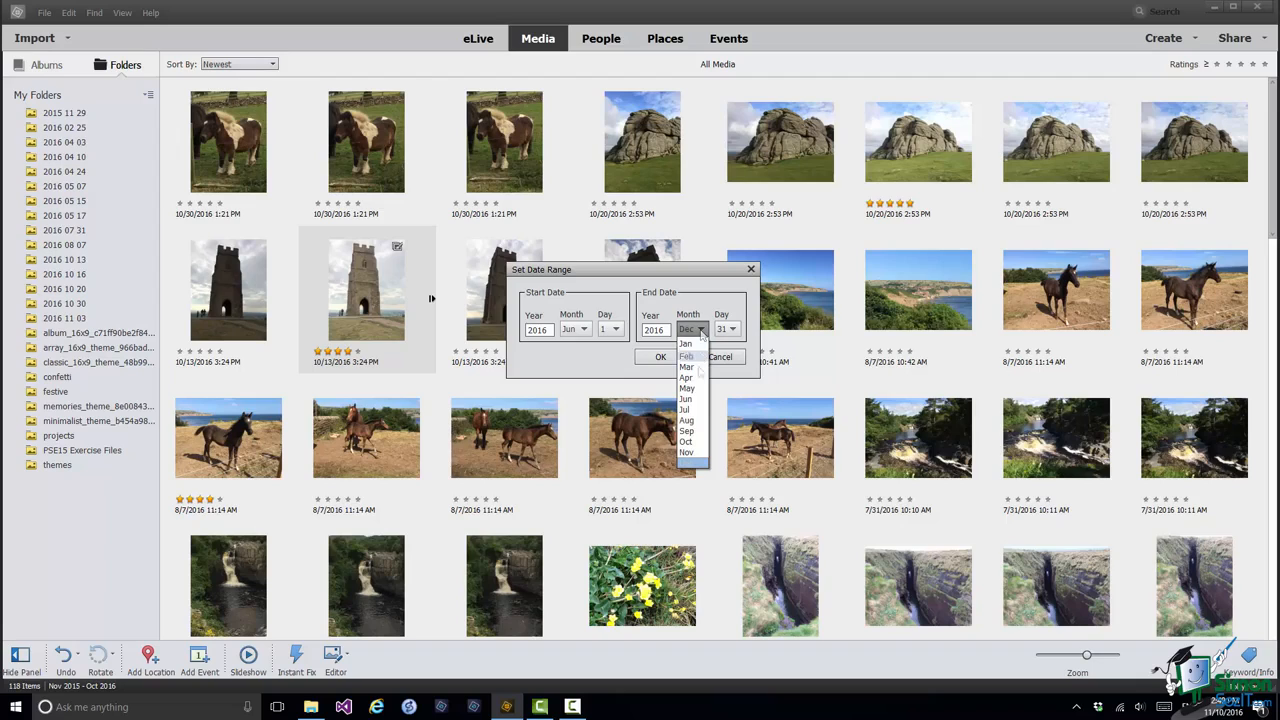
left_click(696, 441)
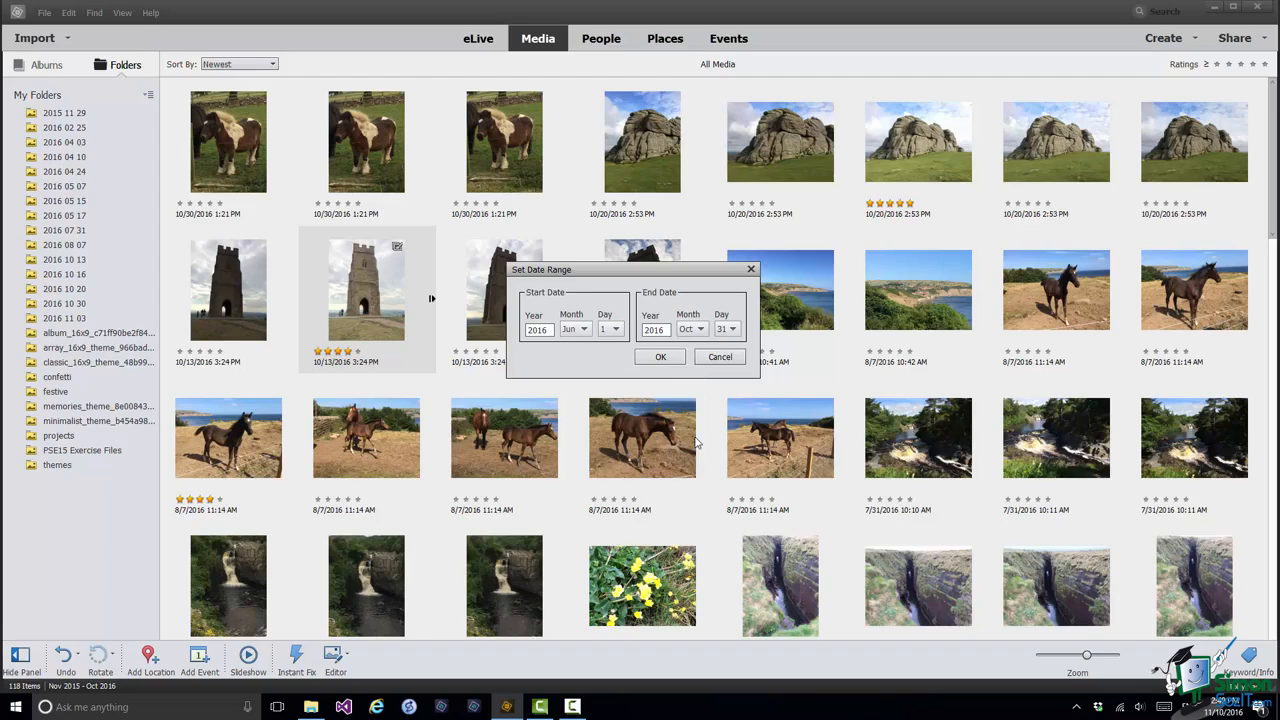
left_click(659, 359)
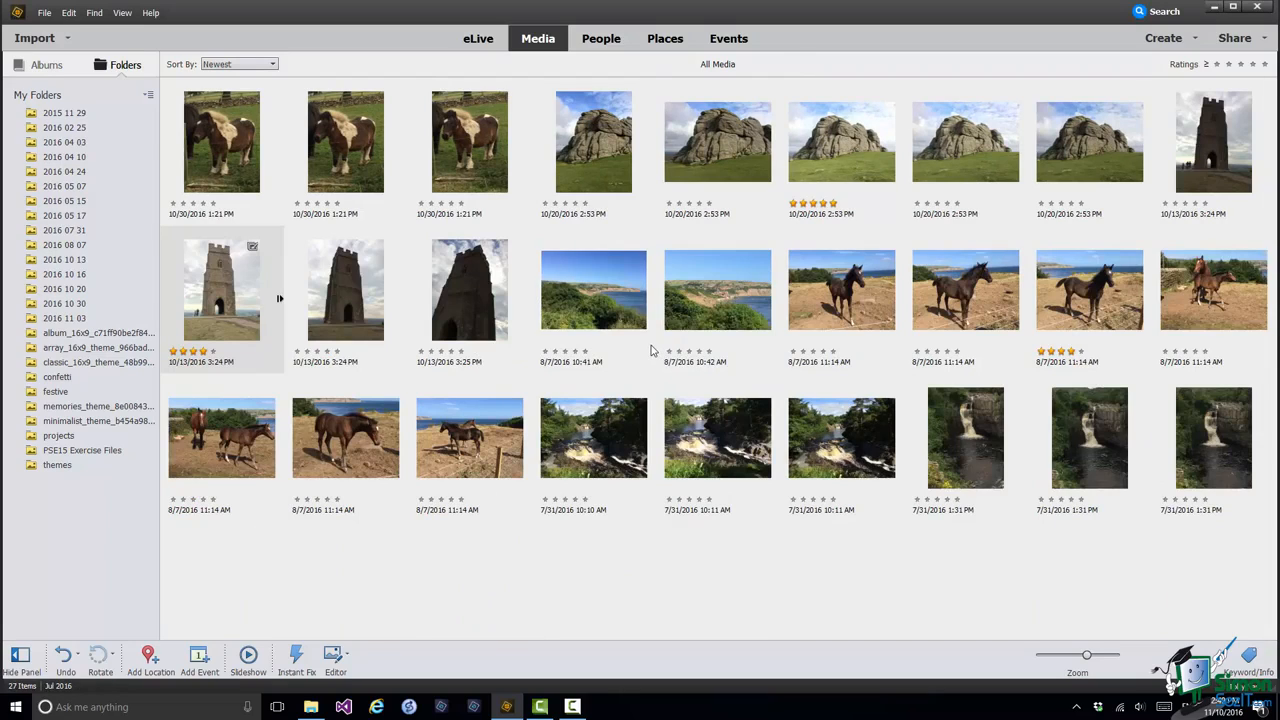
left_click(123, 14)
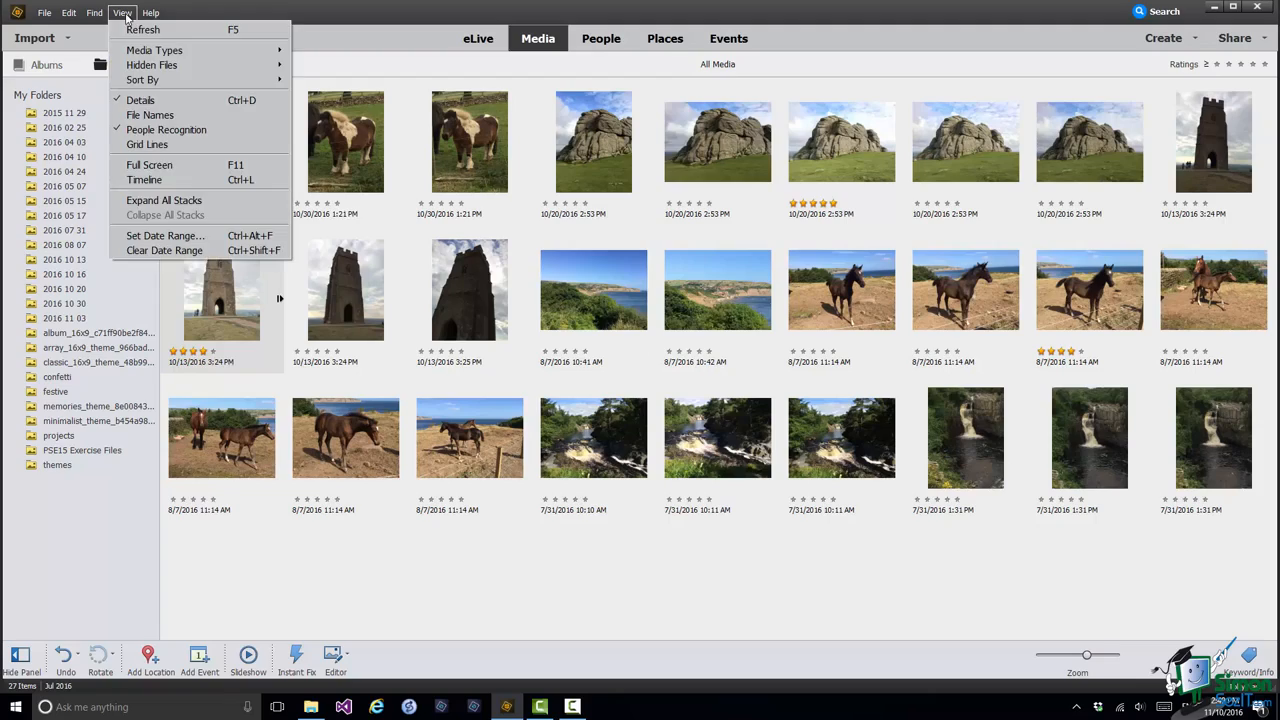
left_click(150, 250)
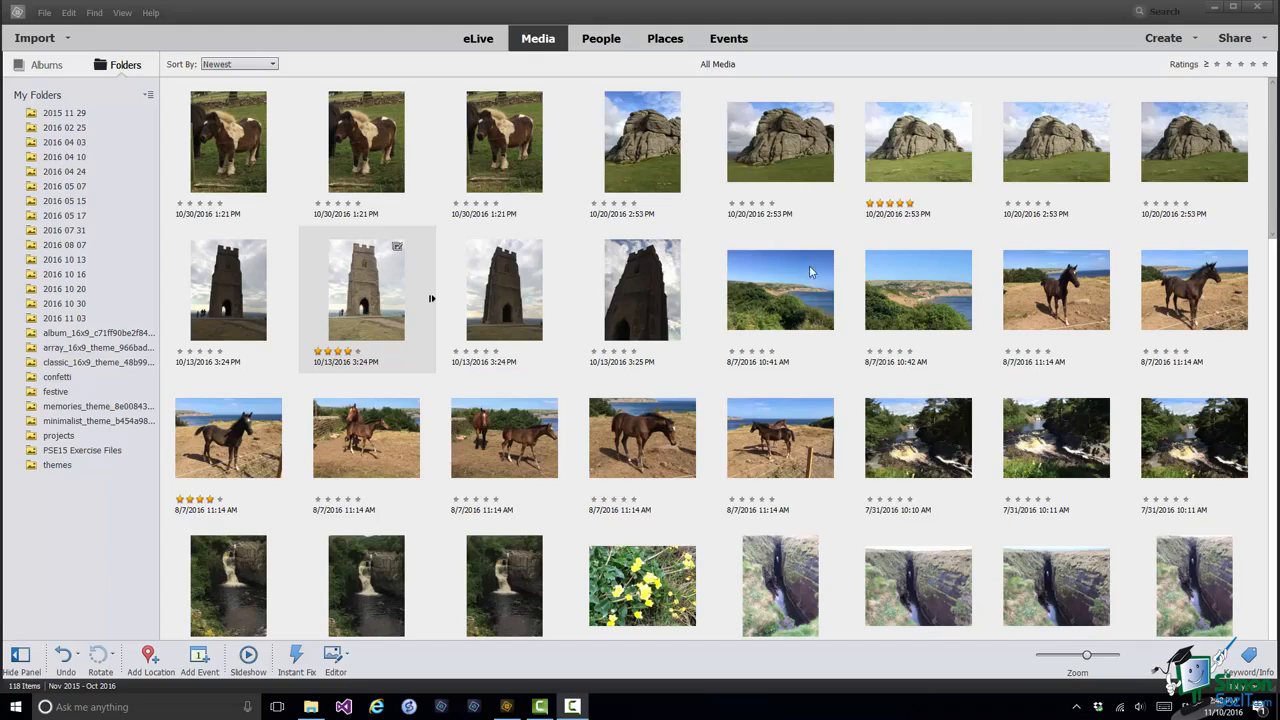
Rate seven photos together 3 stars, including the second rock, third pony, first foal and second waterfall shots, and deselect them
left_click(789, 150)
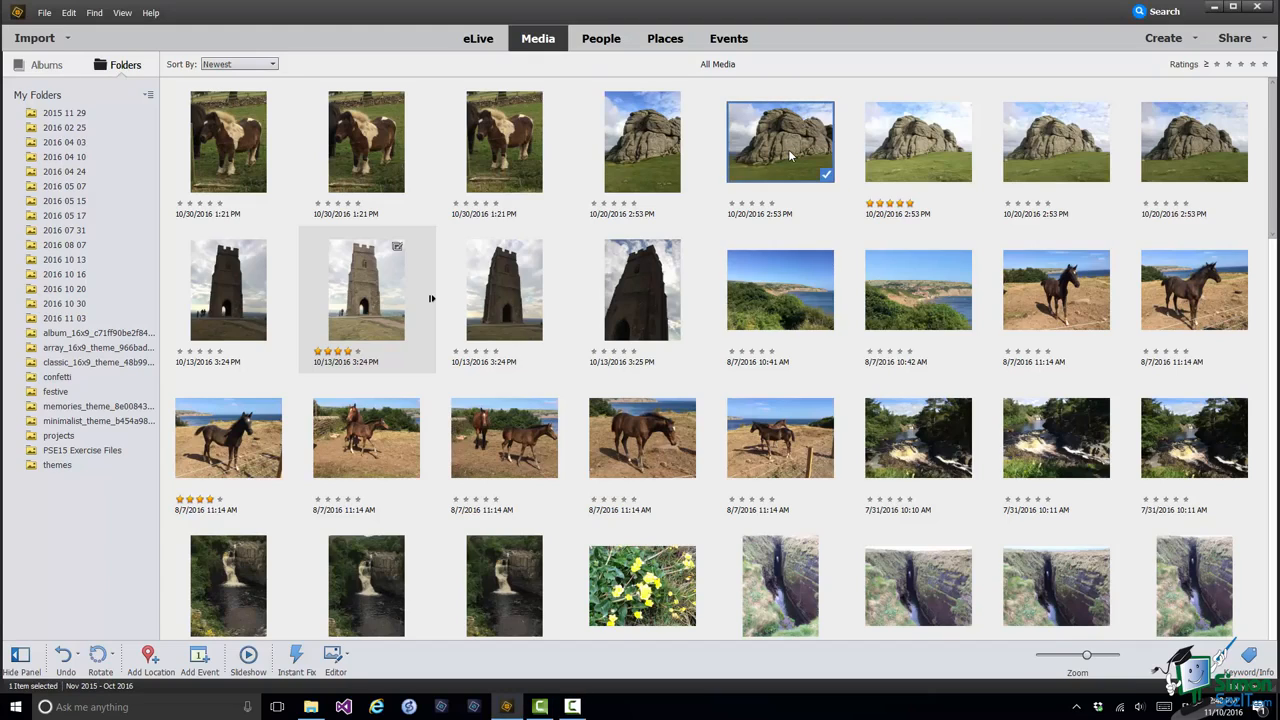
left_click(506, 146, "ctrl")
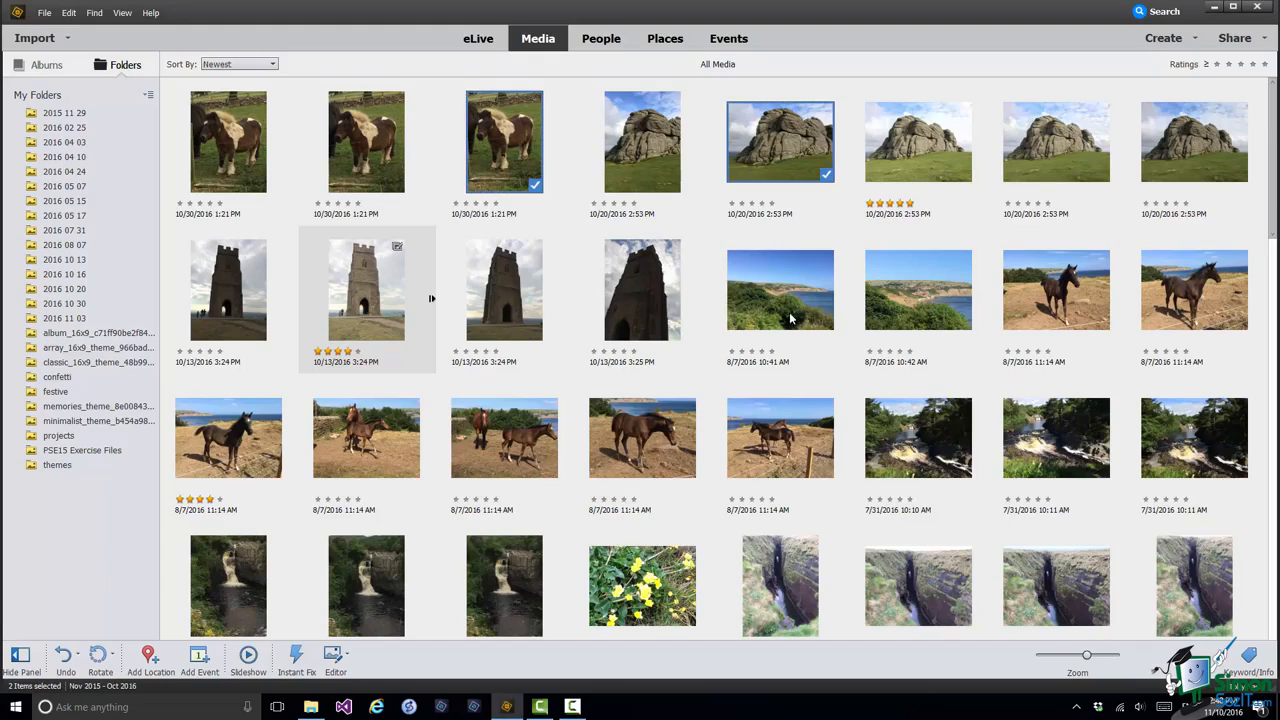
left_click(1066, 298, "ctrl")
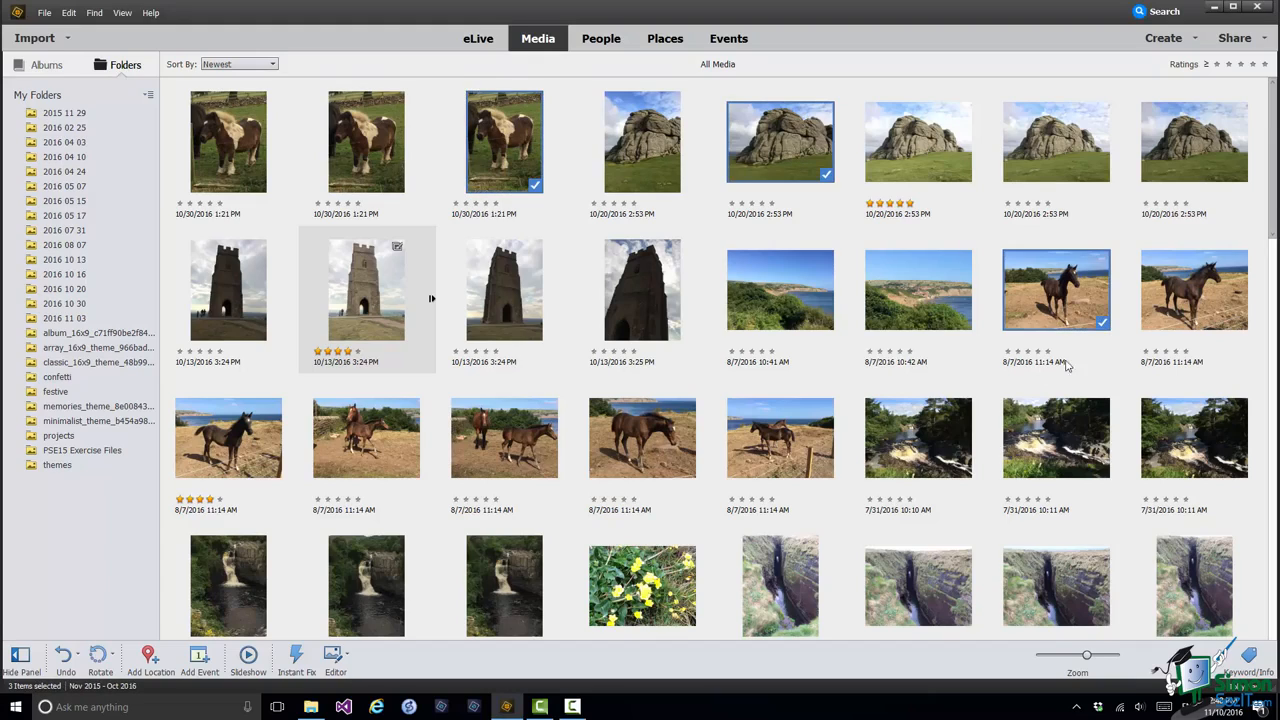
left_click(1054, 442, "ctrl")
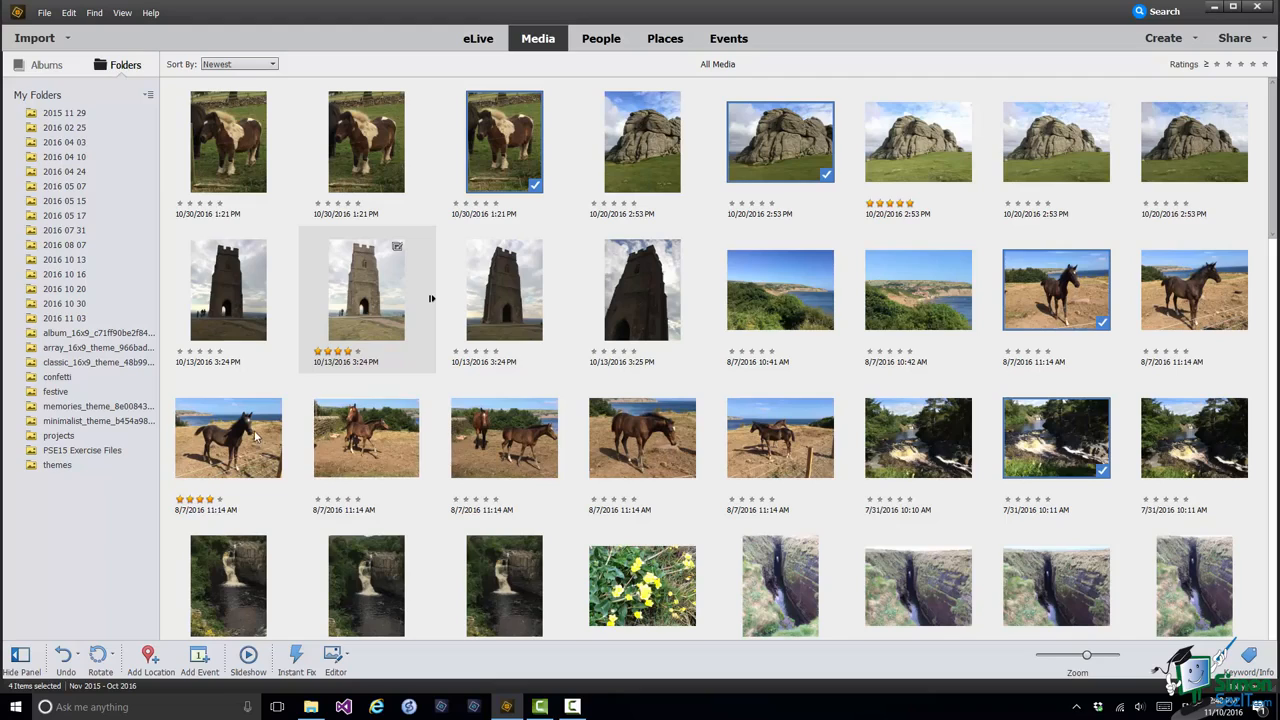
left_click(358, 434, "ctrl")
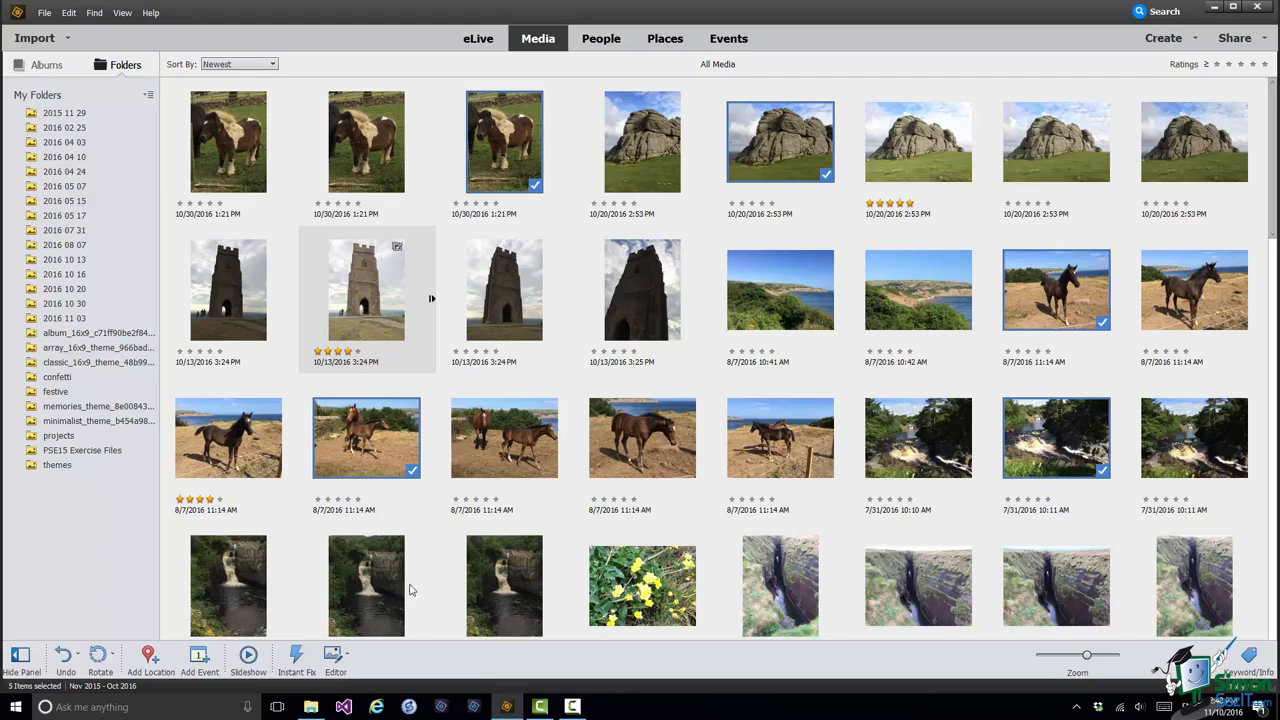
left_click(379, 585, "ctrl")
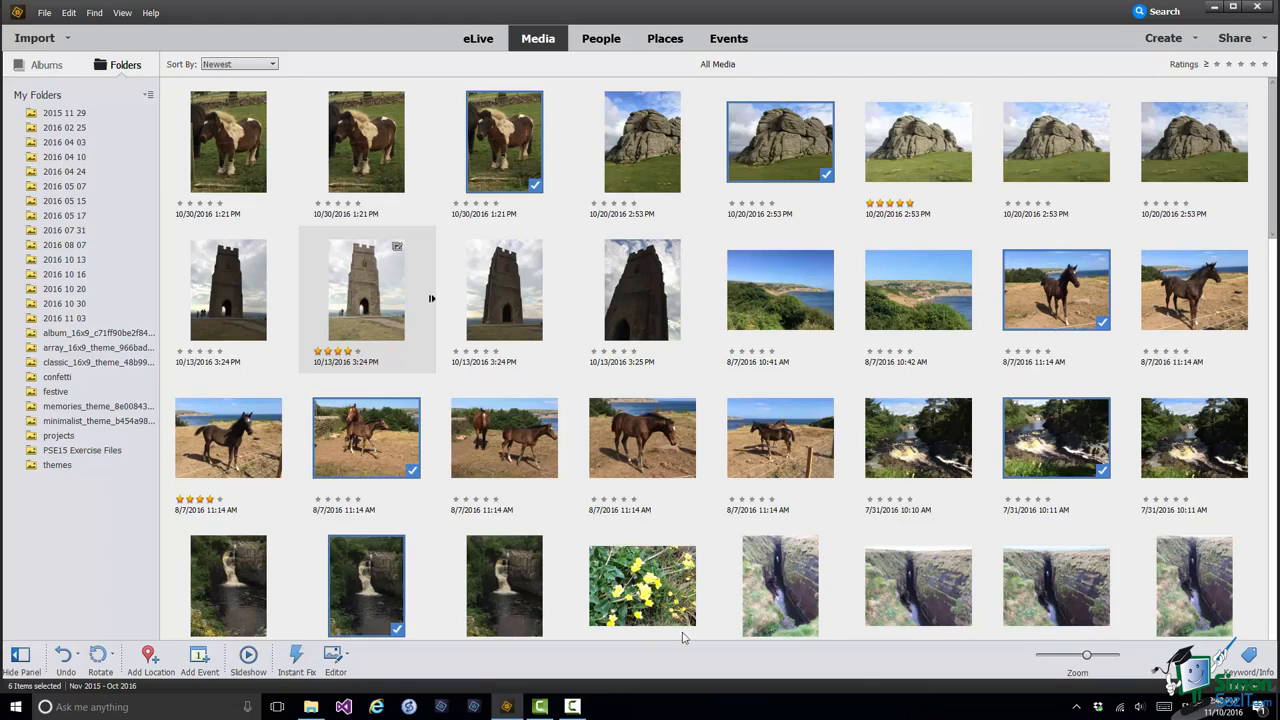
left_click(1180, 594, "ctrl")
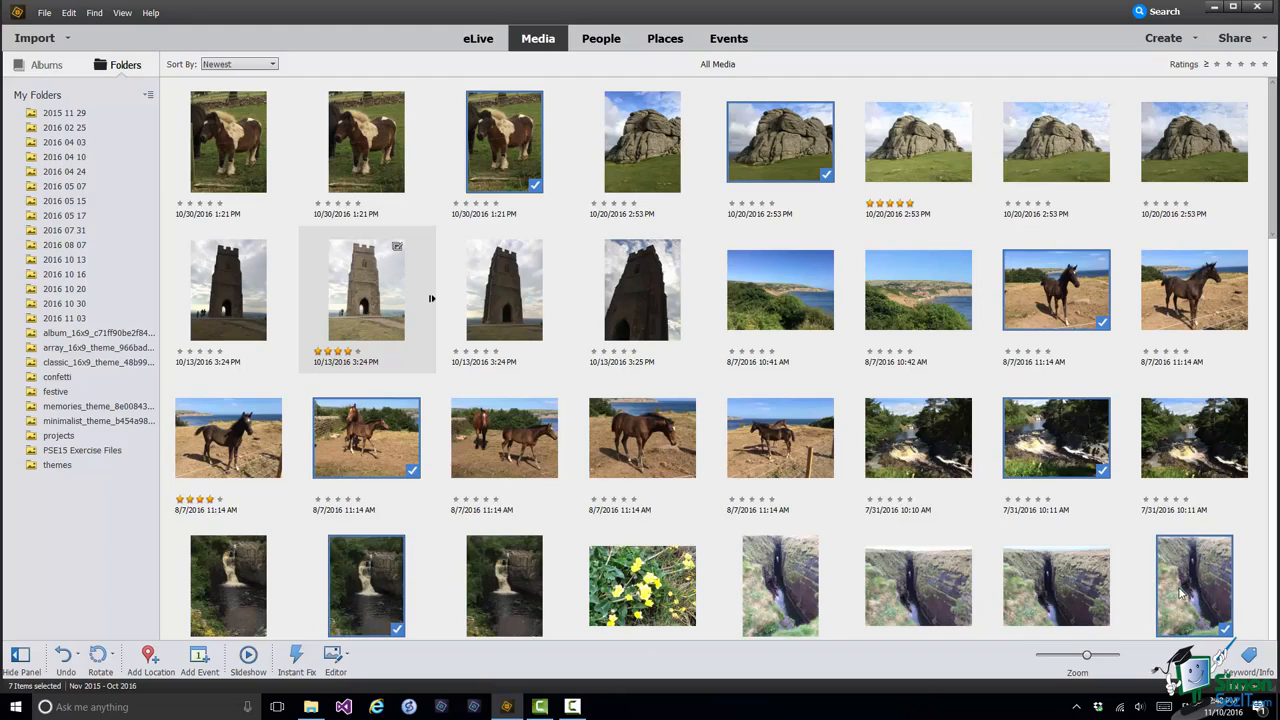
left_click(1024, 352)
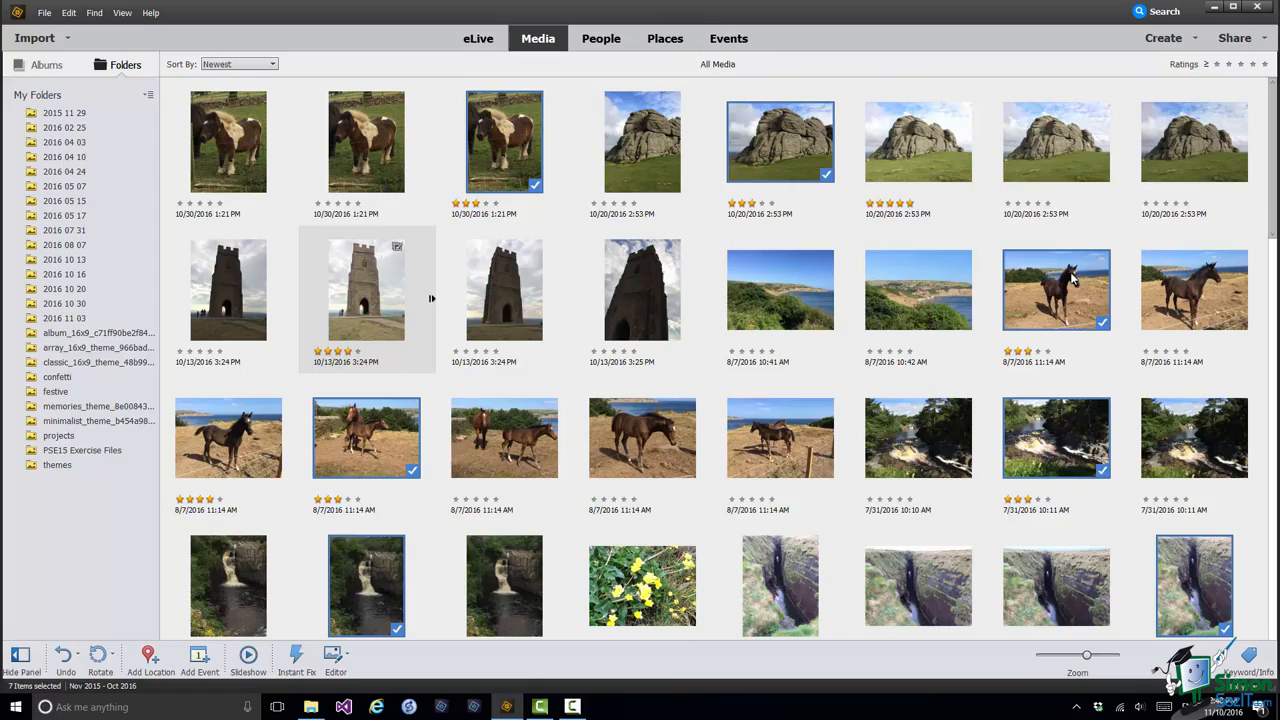
key("ctrl+shift+a")
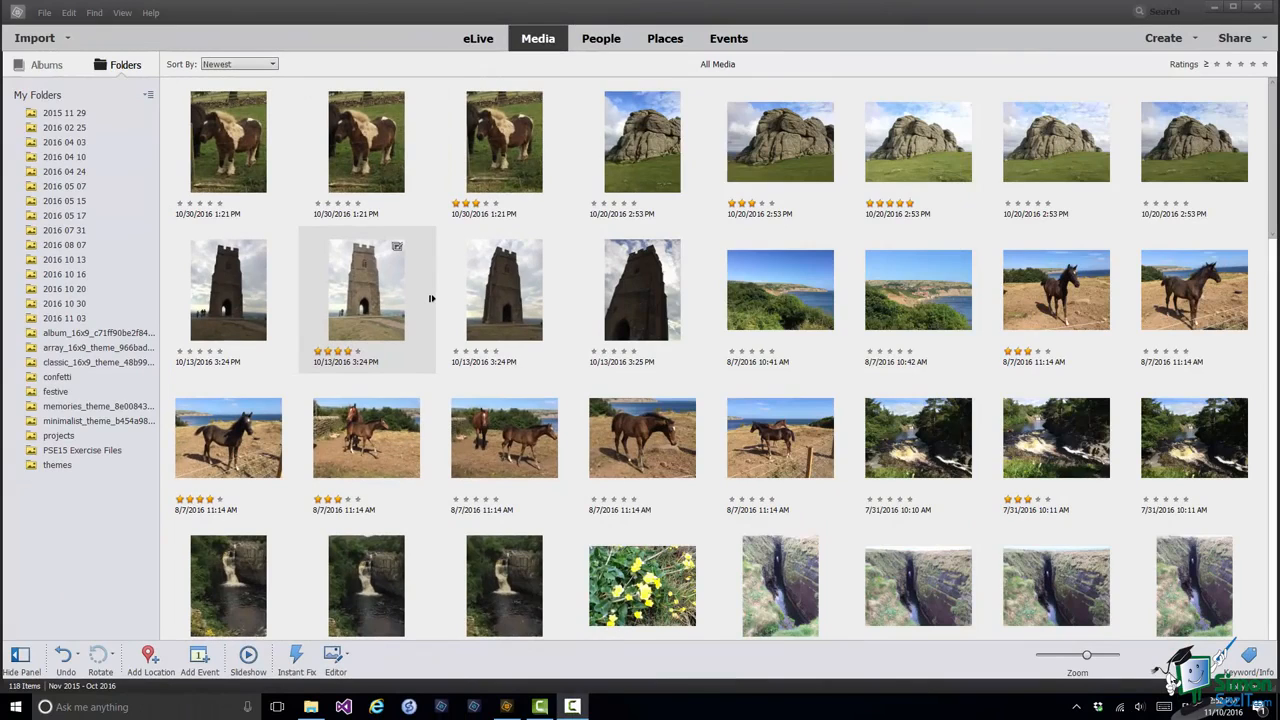
Caption the 5-star rock photo "Hay Tor" in its enlarged view and return to the grid
double_click(908, 151)
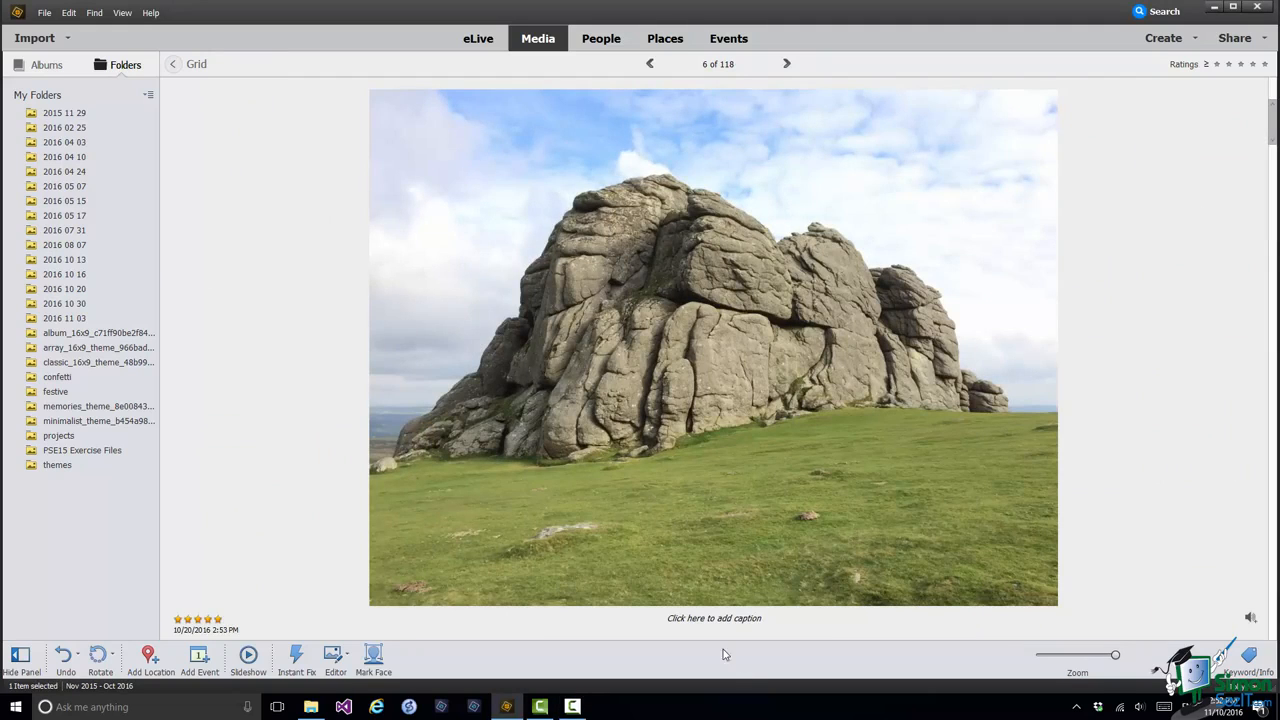
left_click(709, 619)
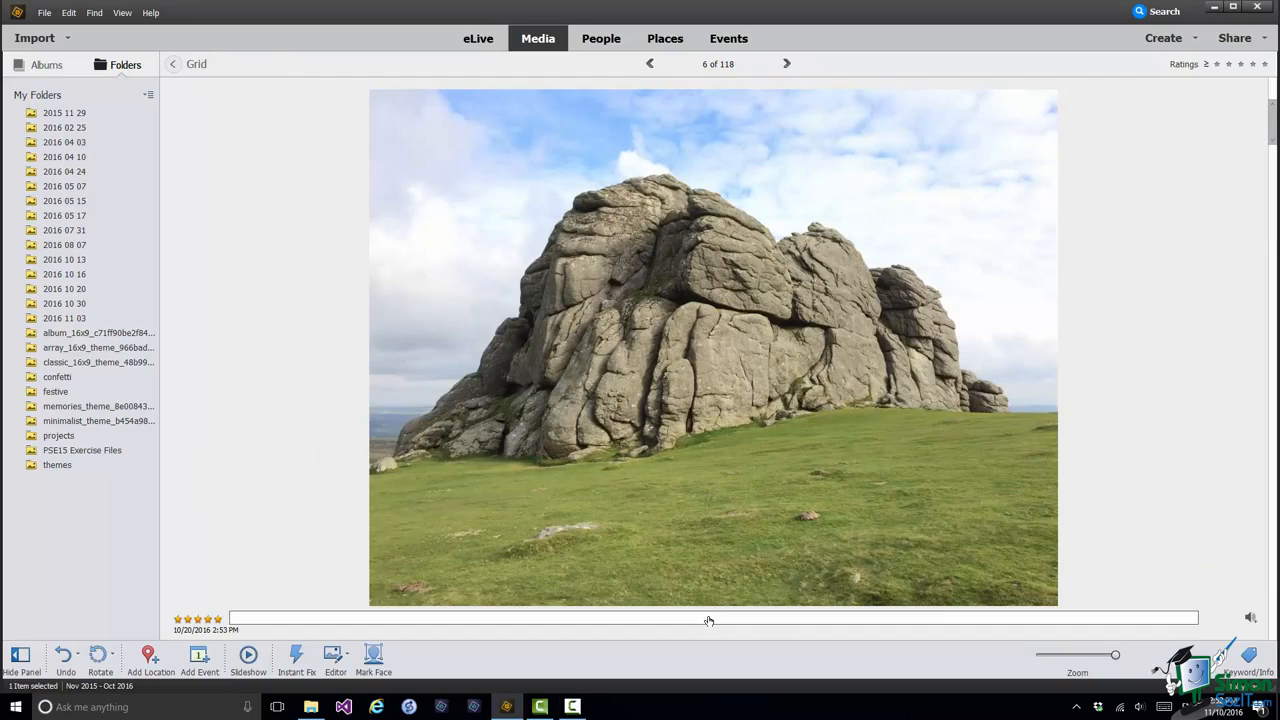
type("Hay Tor")
key("Return")
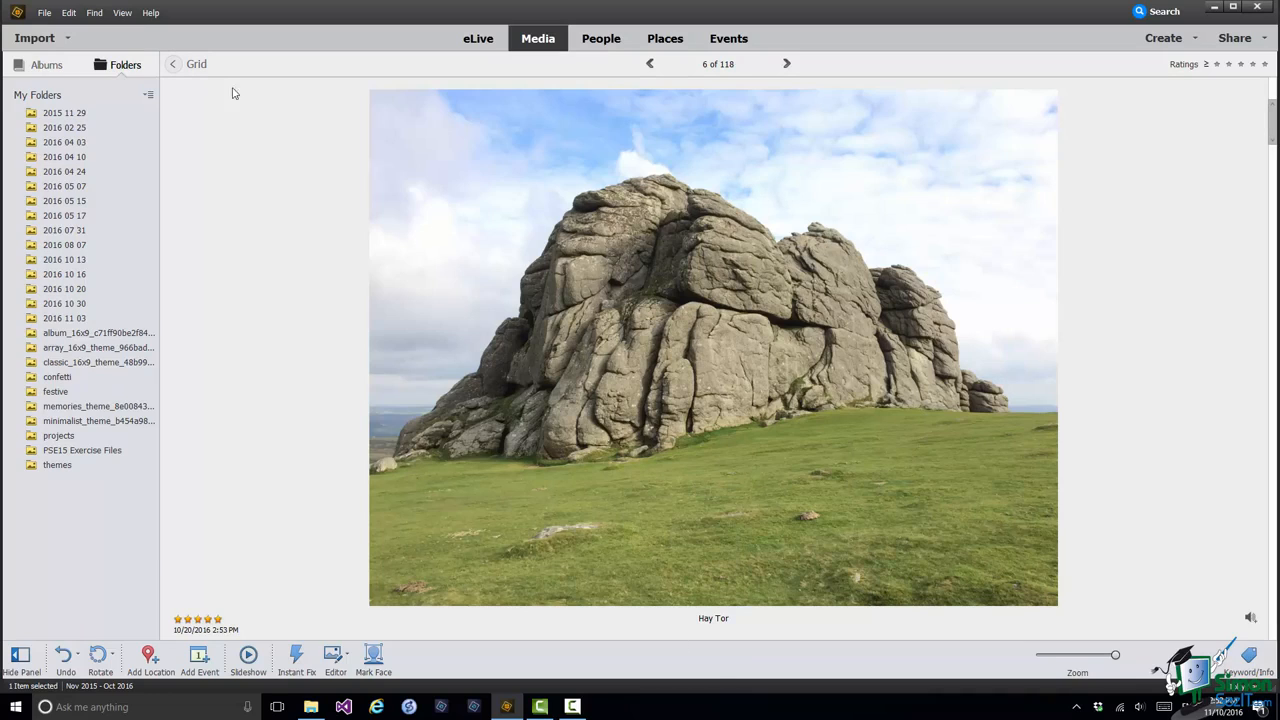
left_click(195, 64)
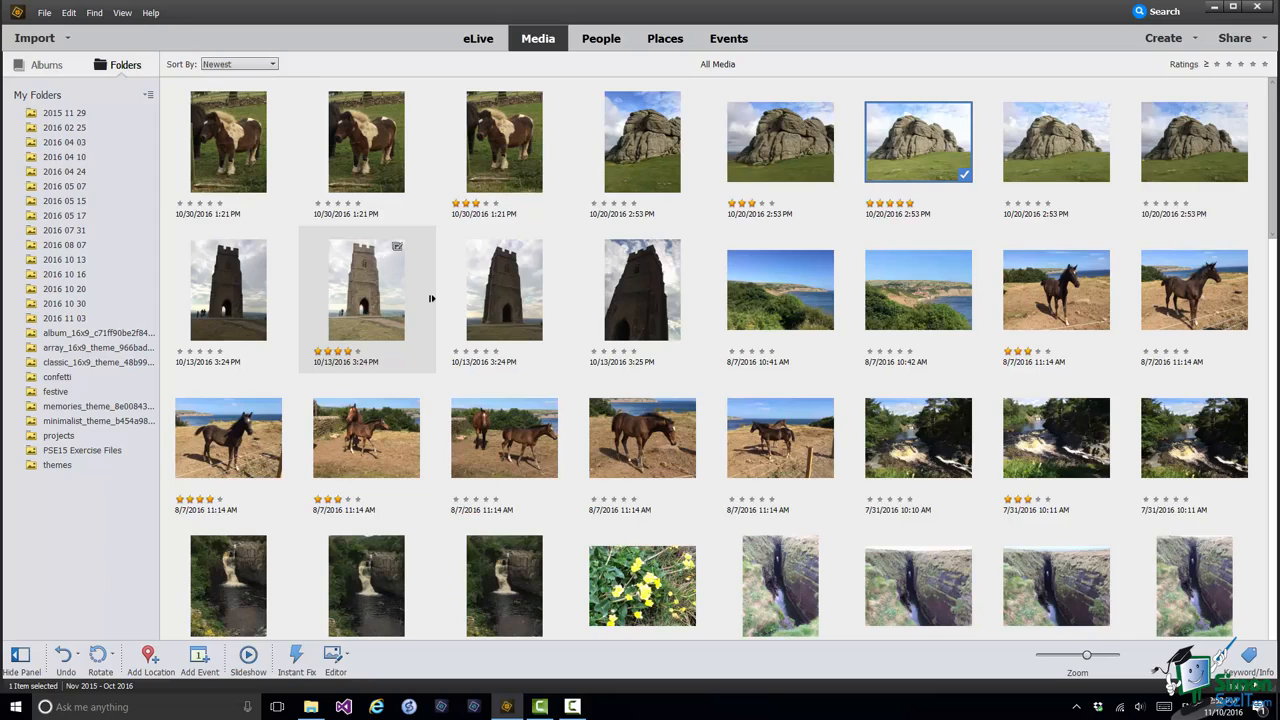
Show the information for the captioned rock photo, and expand and collapse the 4-star tower photo's version set
left_click(1249, 657)
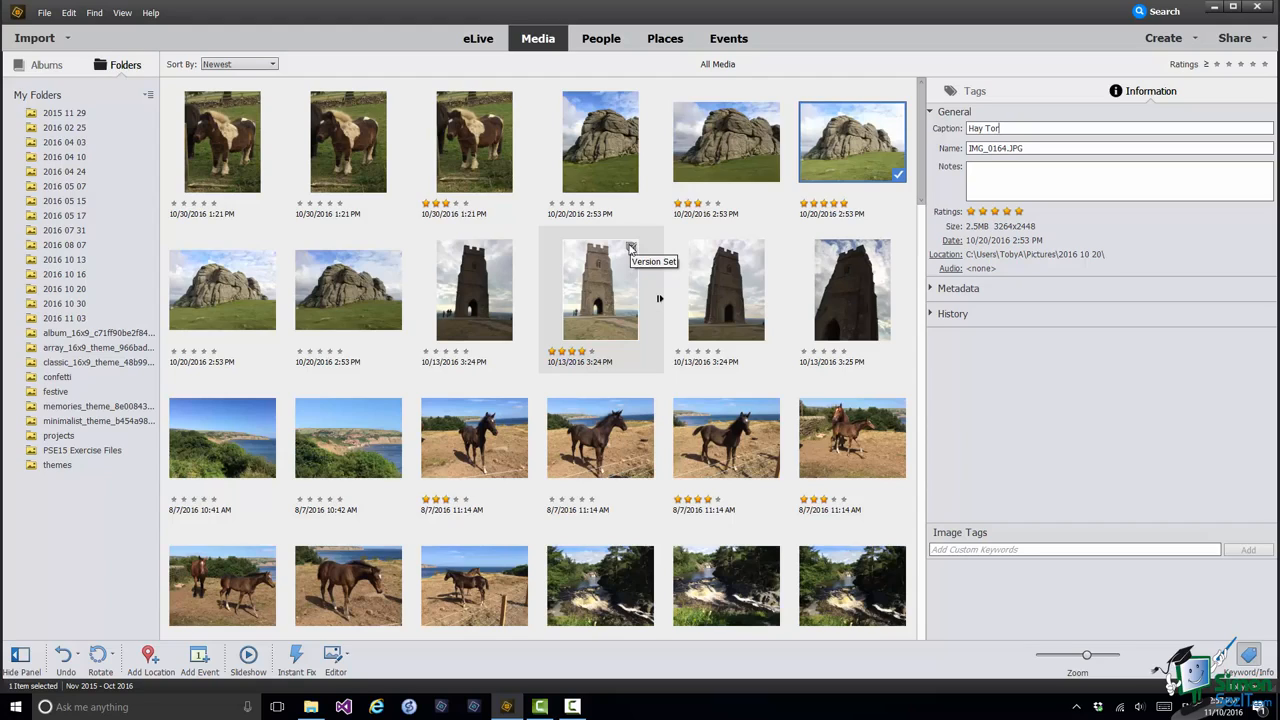
left_click(659, 300)
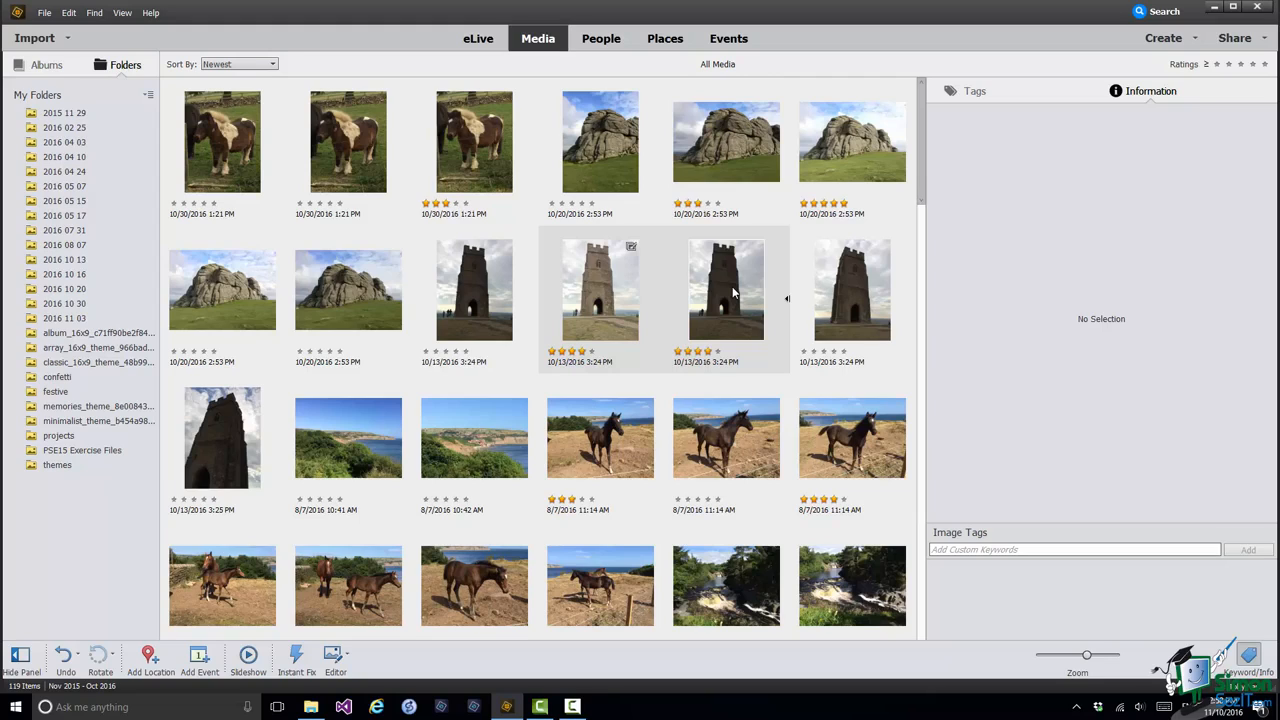
left_click(787, 298)
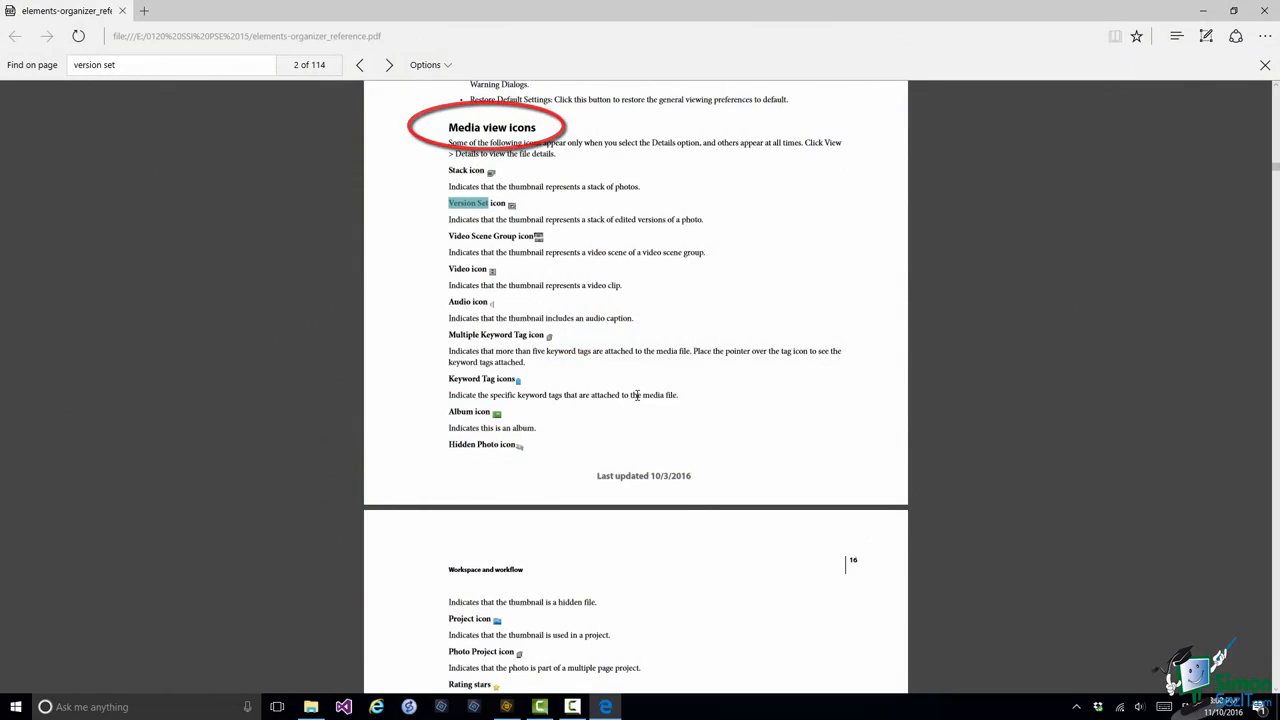
scroll(637, 395, "down", 2)
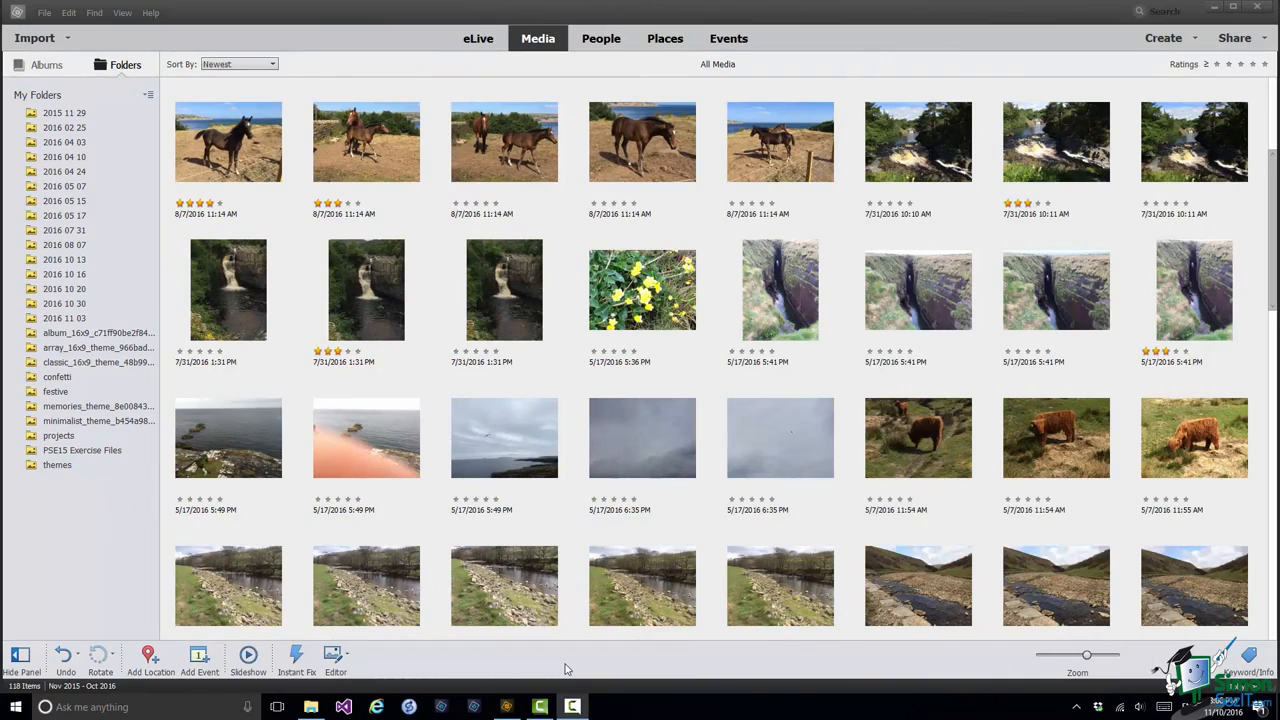
Delete the May 17, 2016 coastal photo with the finger covering the lens from the catalog
right_click(357, 431)
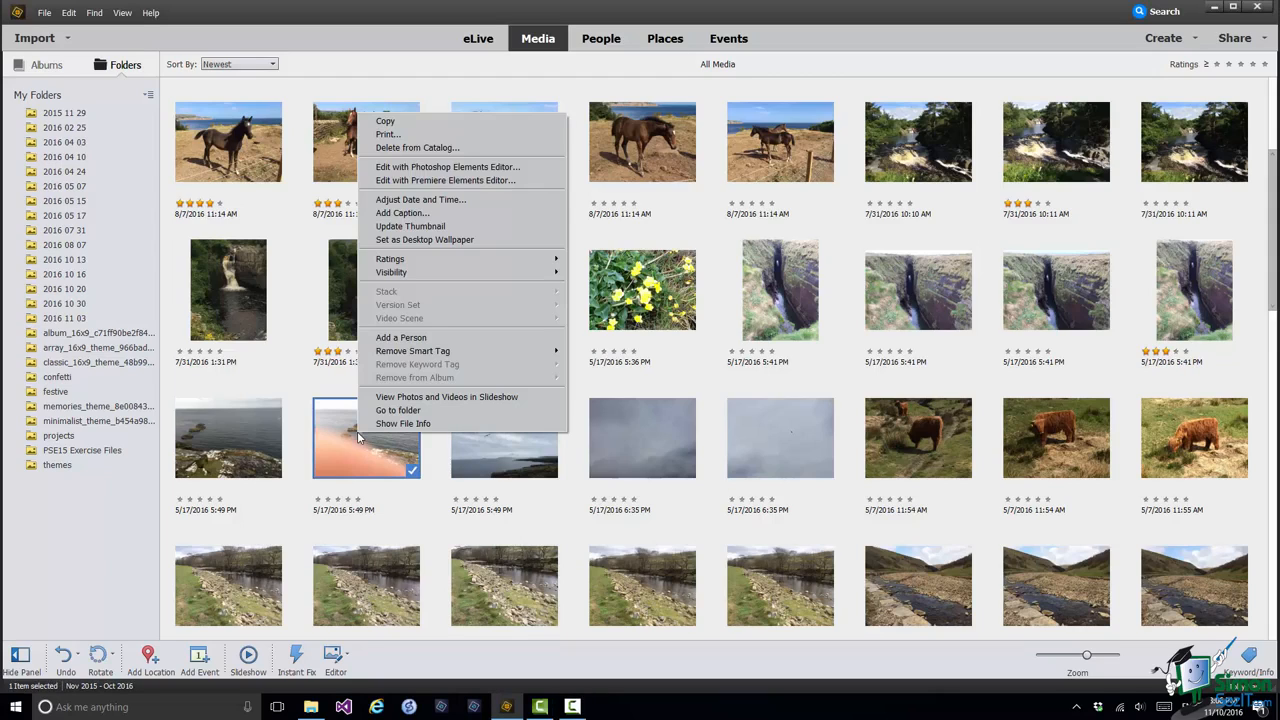
left_click(446, 150)
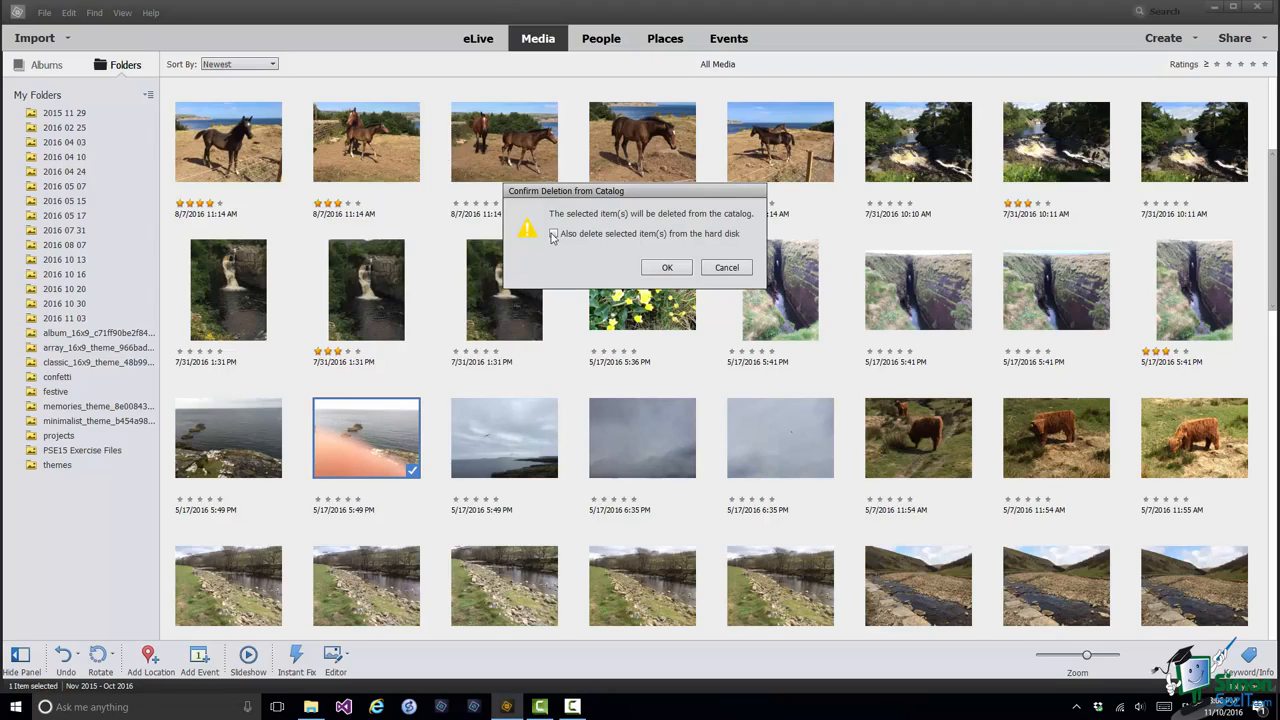
left_click(668, 268)
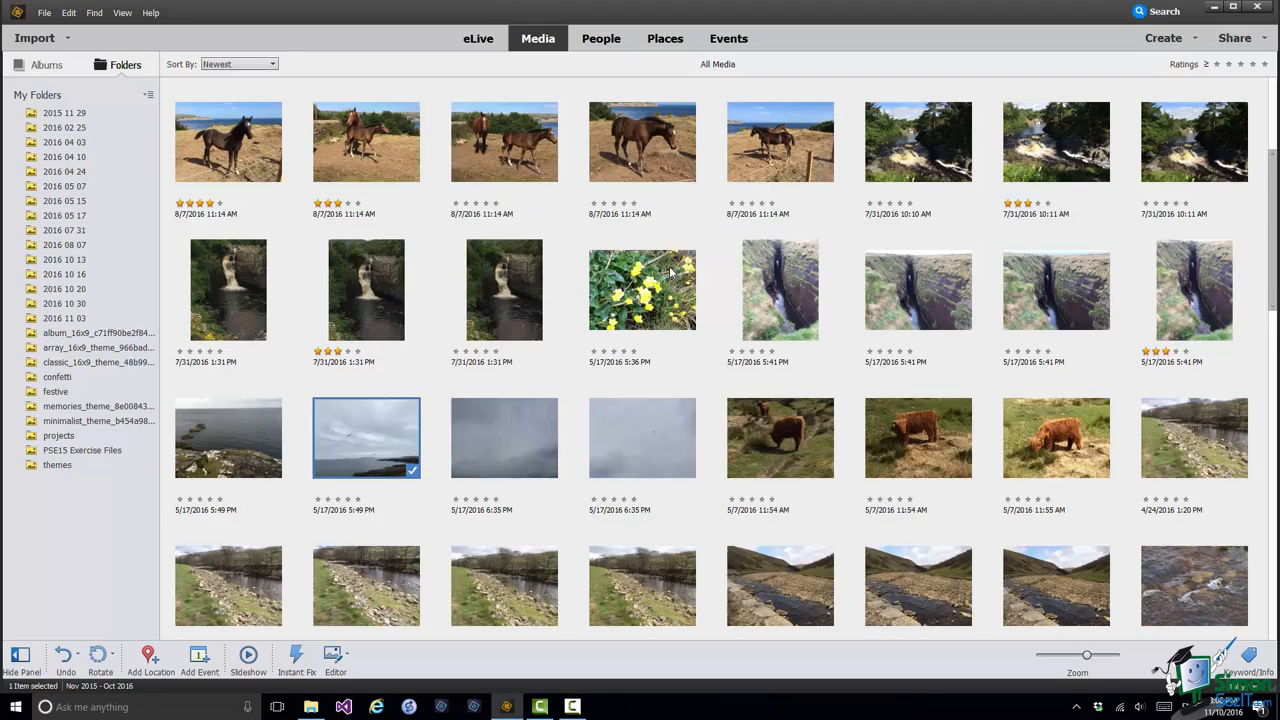
right_click(359, 420)
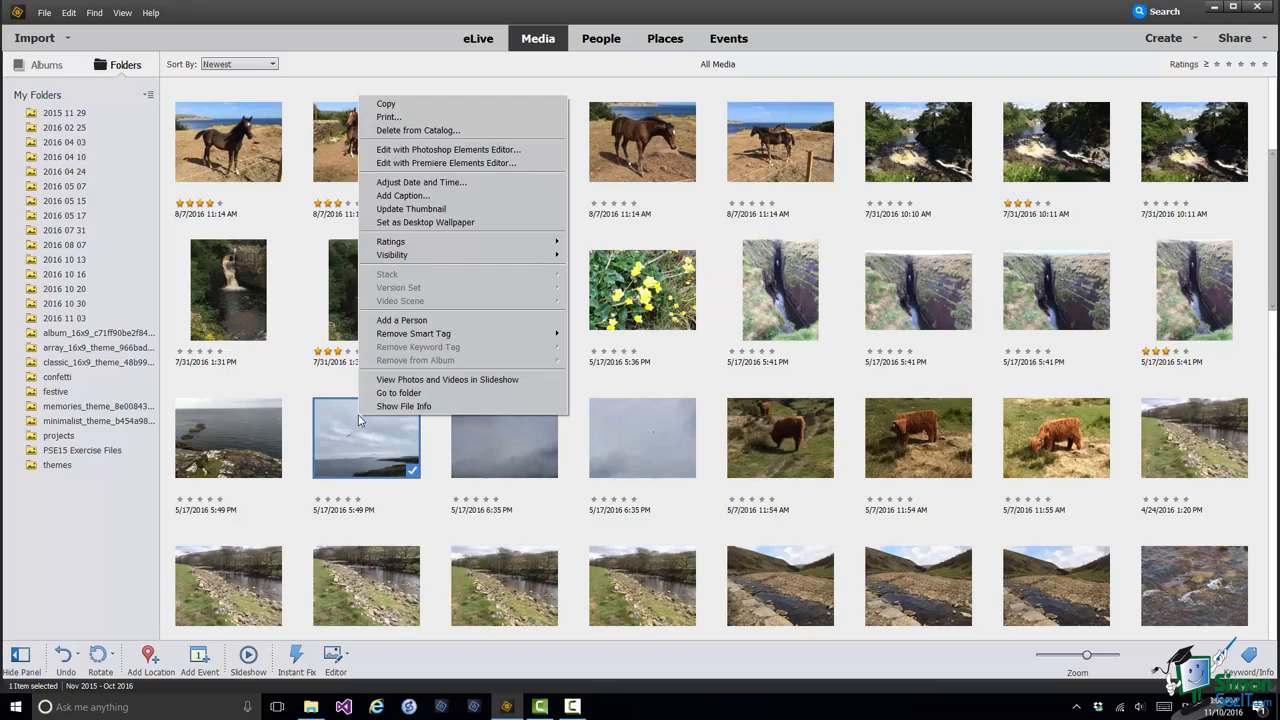
left_click(434, 196)
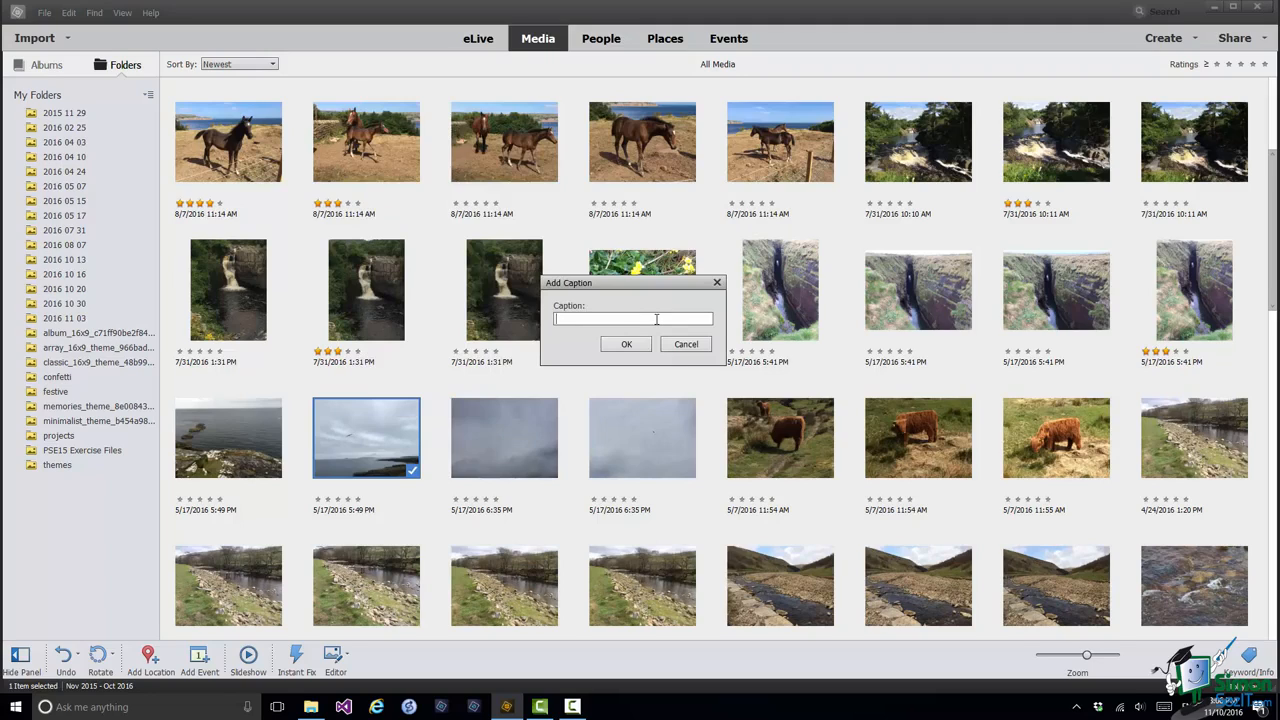
left_click(686, 344)
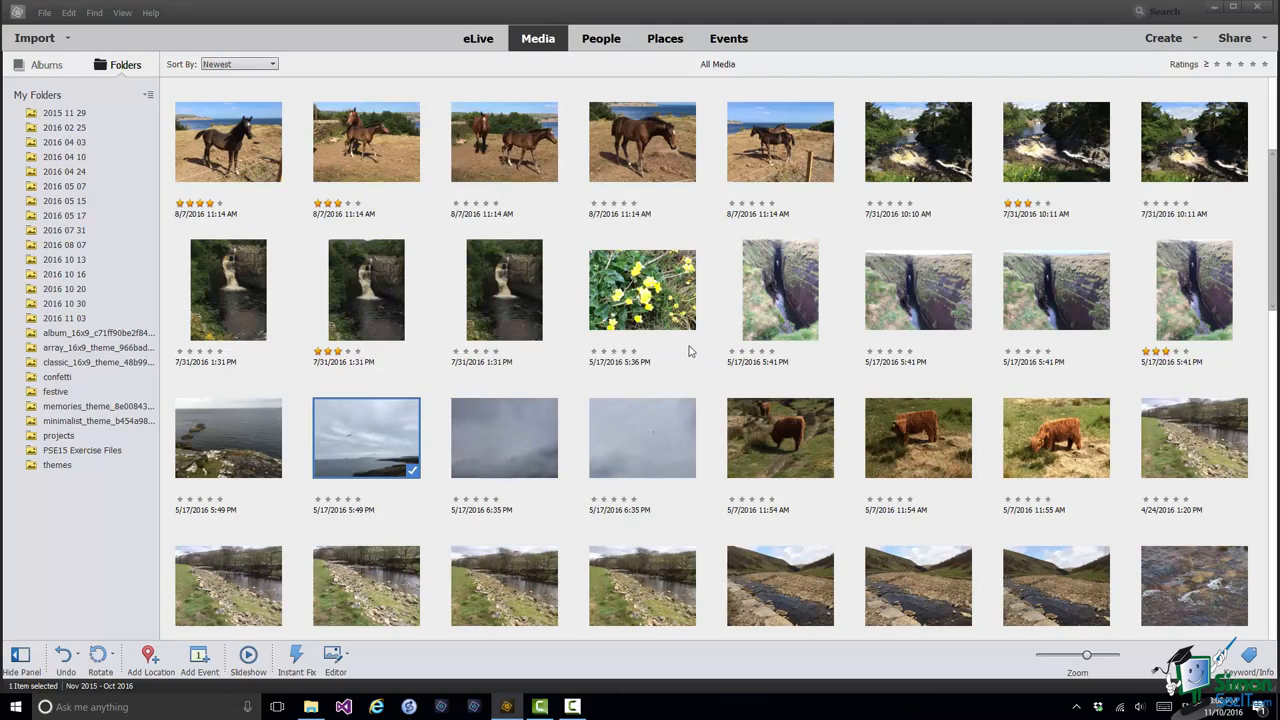
Show the file information for the selected cloudy coastline photo dated May 17, 2016
right_click(395, 437)
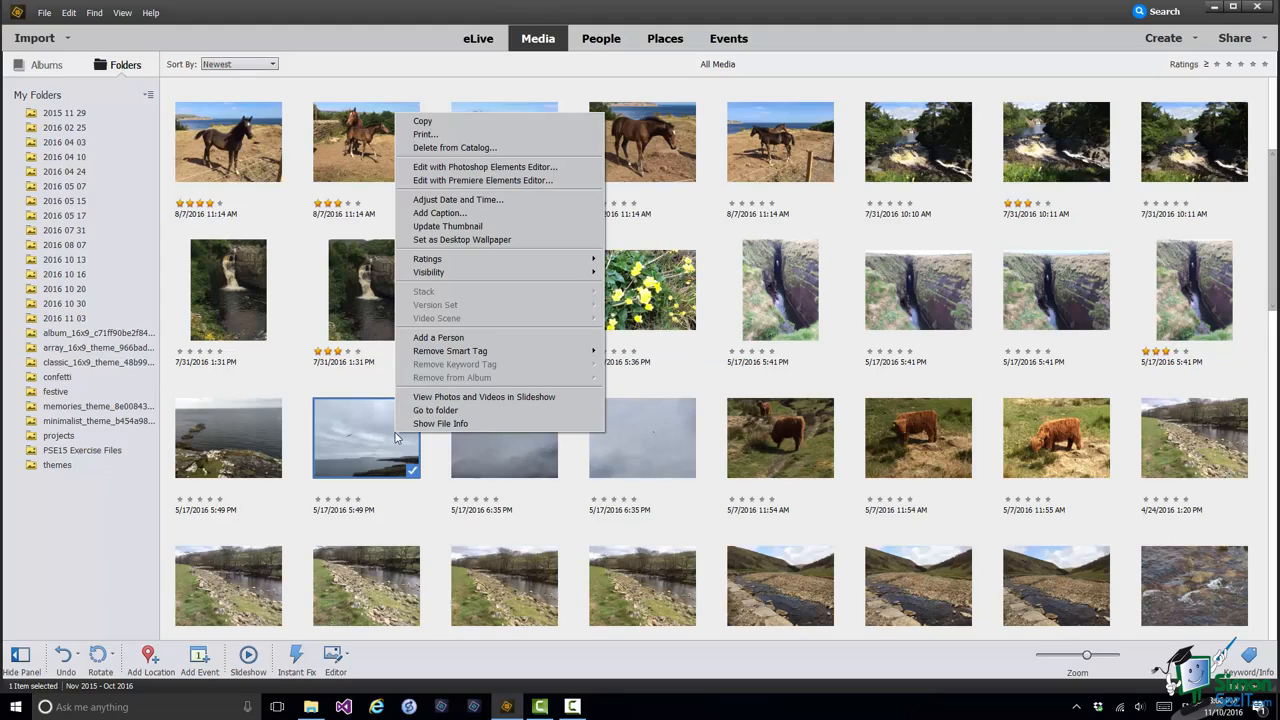
mouse_move(423, 262)
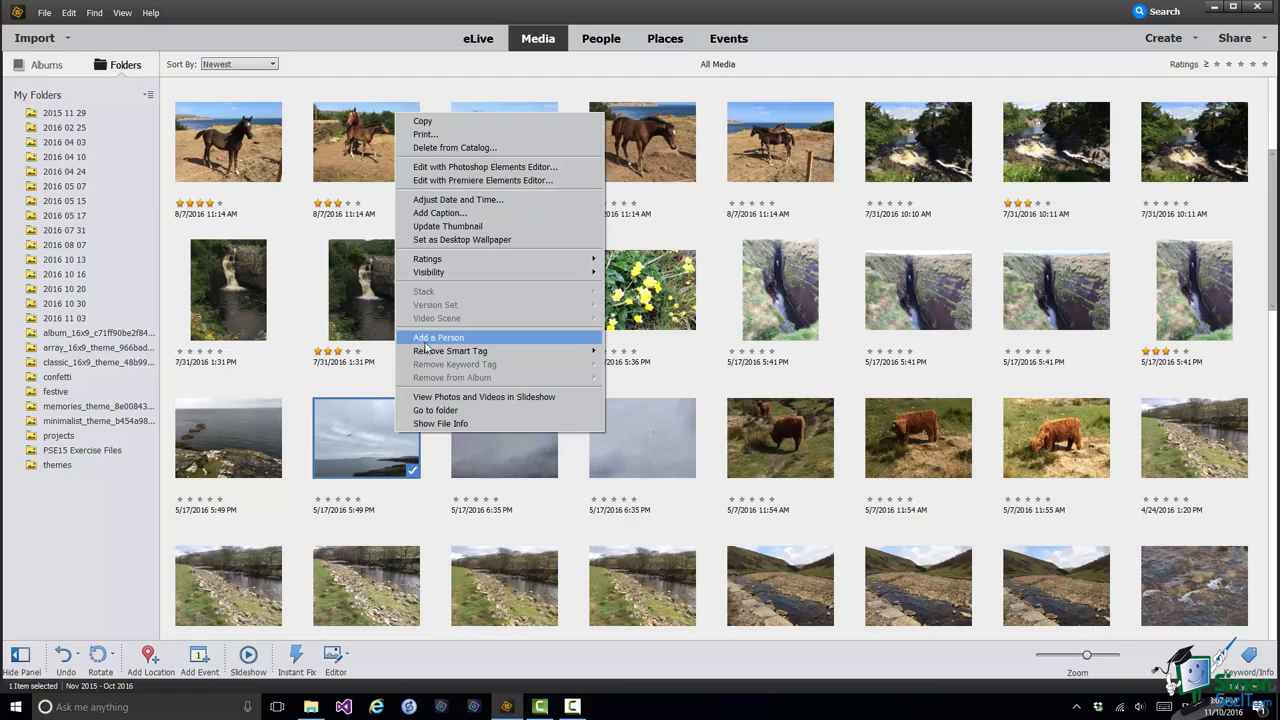
left_click(443, 424)
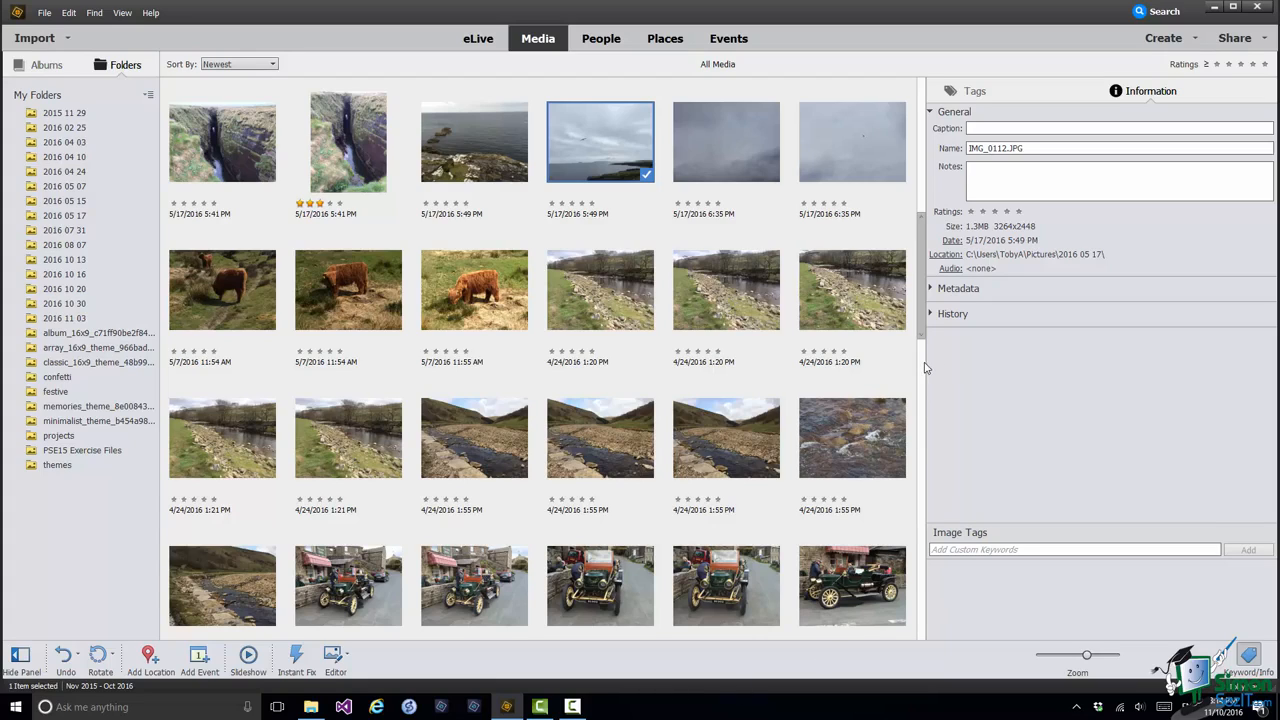
Narrow the photo information panel to its minimum width and slightly widen the folder list
left_click_drag(925, 362, 1164, 366)
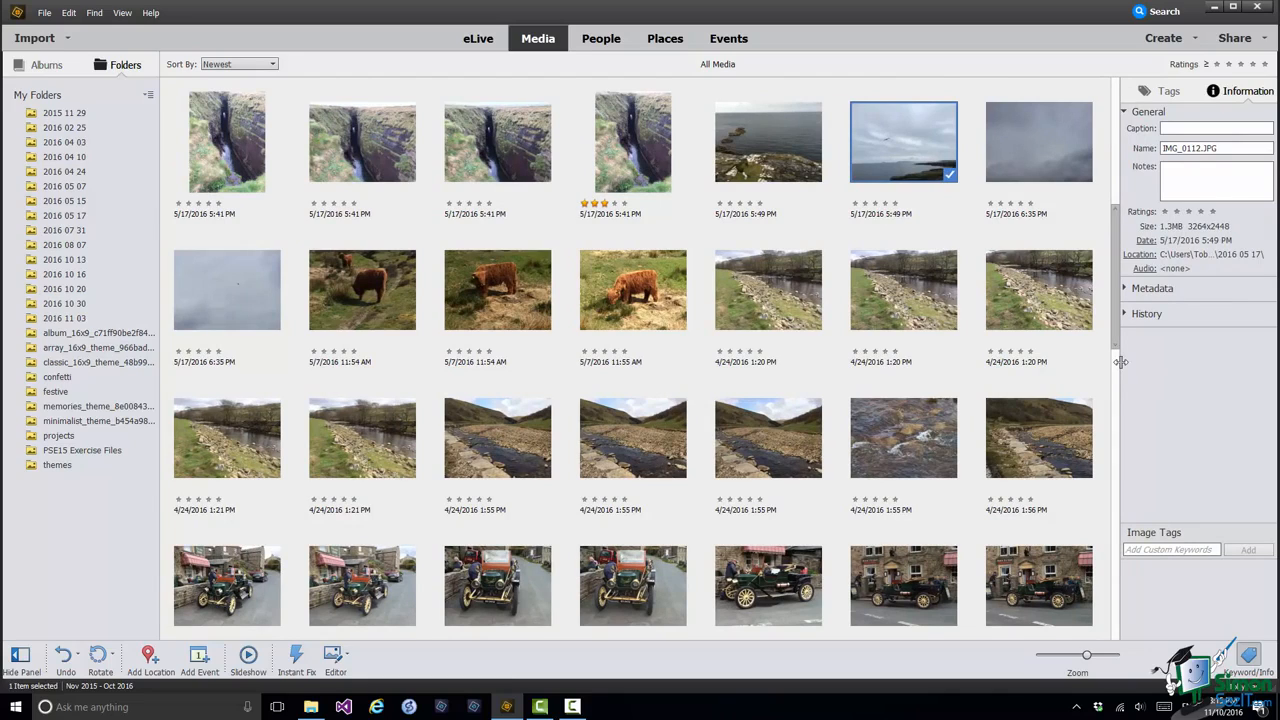
left_click(1121, 362)
mouse_move(1121, 362)
left_mouse_down()
mouse_move(1047, 371)
mouse_move(1135, 364)
left_mouse_up()
mouse_move(158, 335)
left_mouse_down()
mouse_move(254, 334)
mouse_move(178, 336)
left_mouse_up()
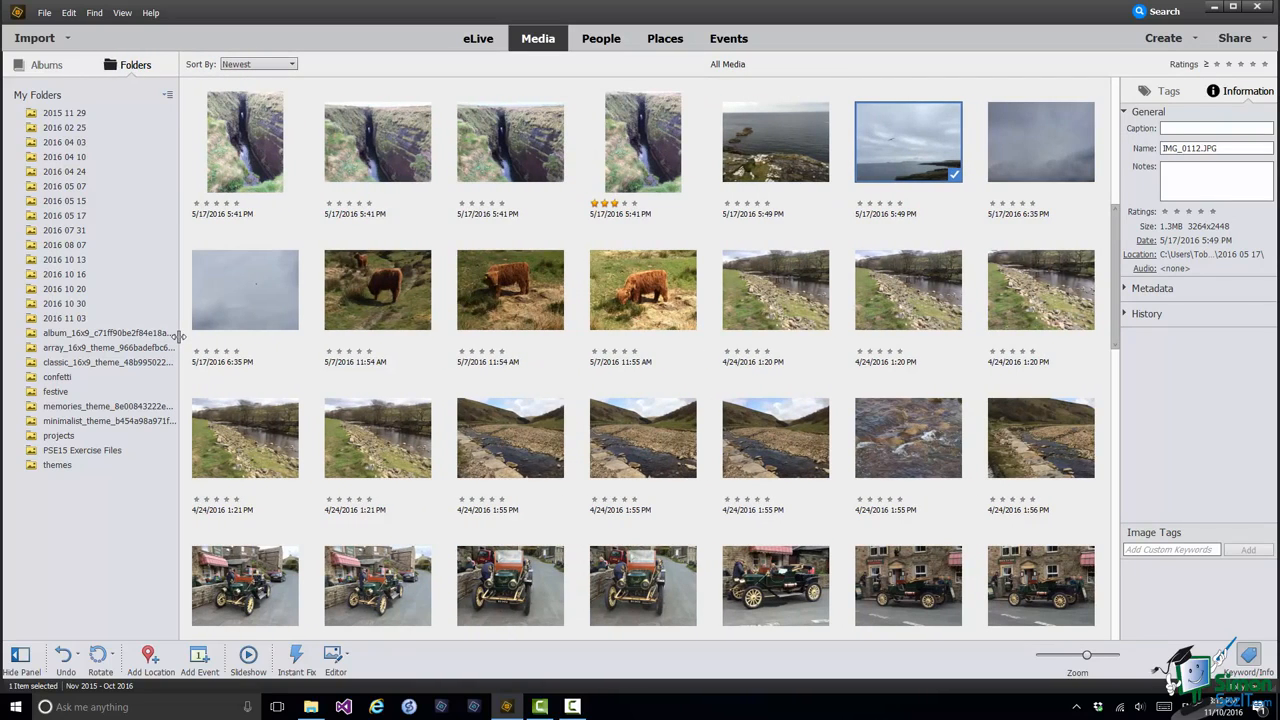